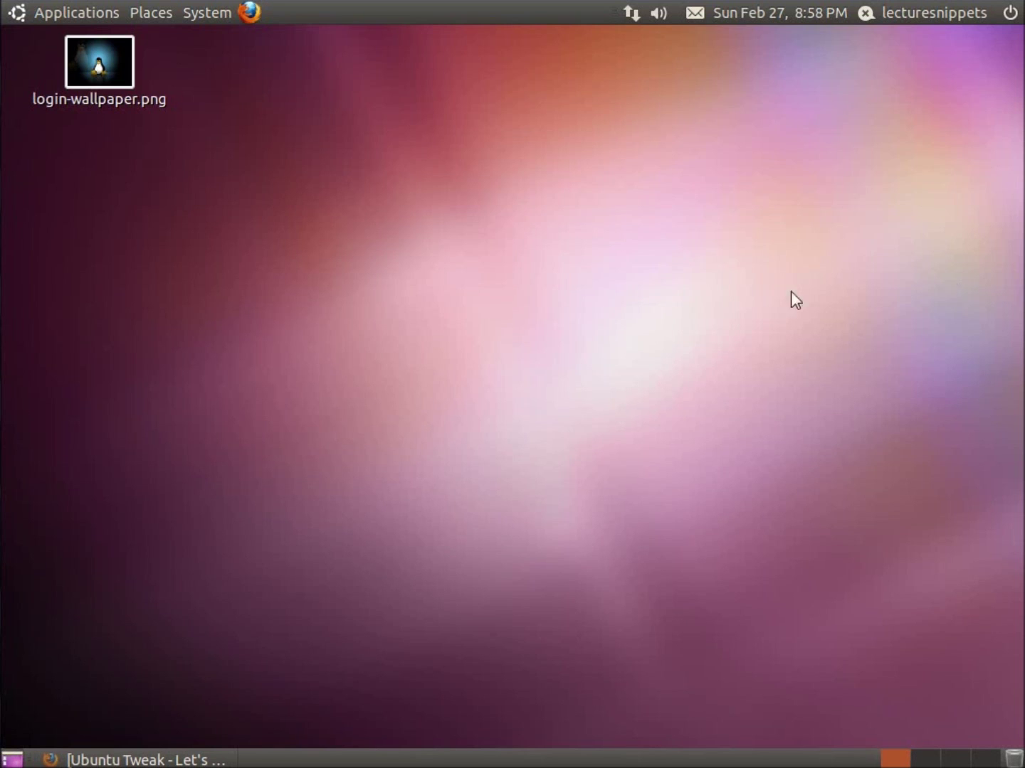
Step: Return to the Ubuntu Tweak page in Firefox and download the ubuntu-tweak_0.5.10-1_all.deb package
click(144, 758)
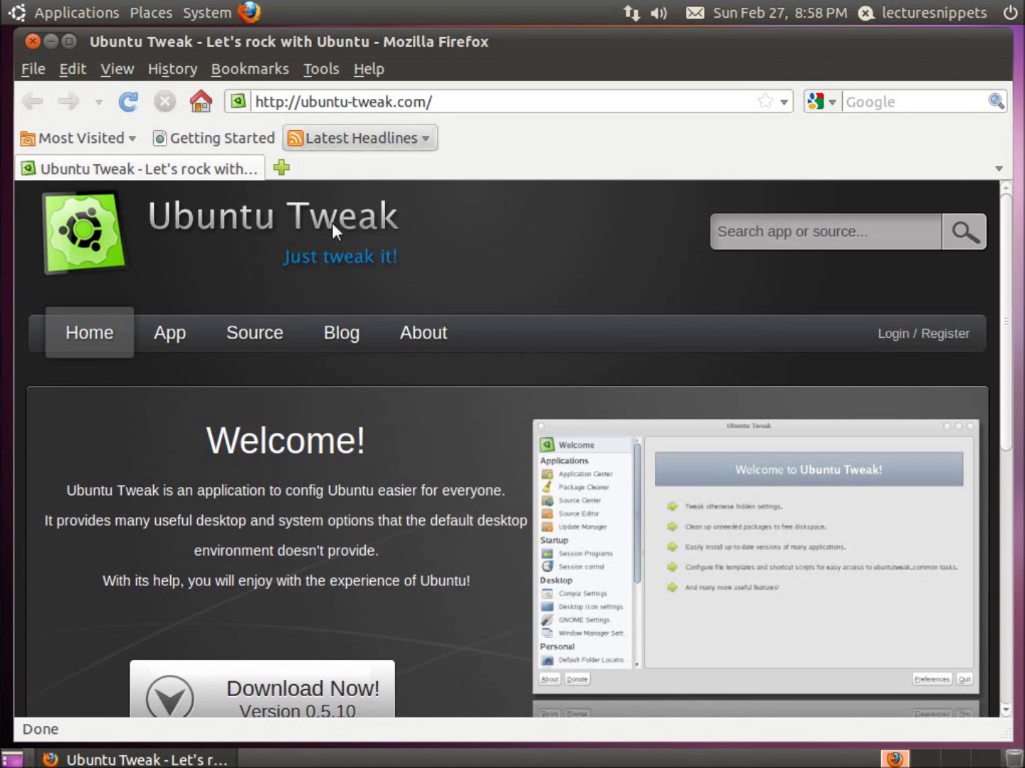
scroll(441, 361, down, 3)
scroll(438, 365, down, 1)
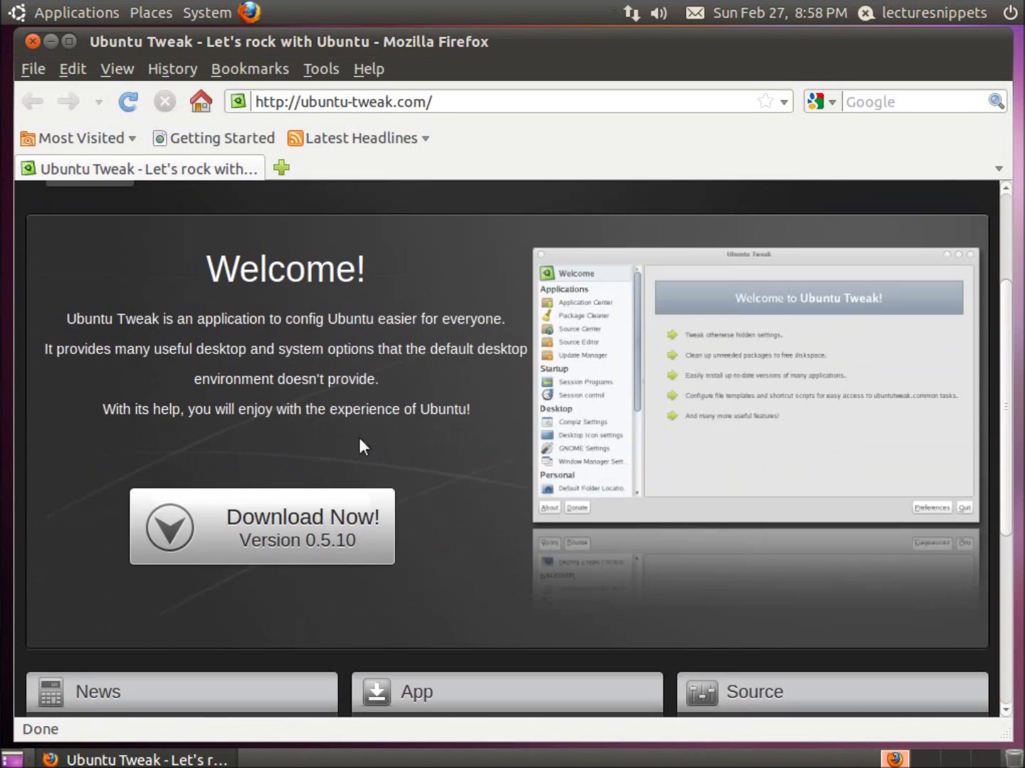
click(294, 525)
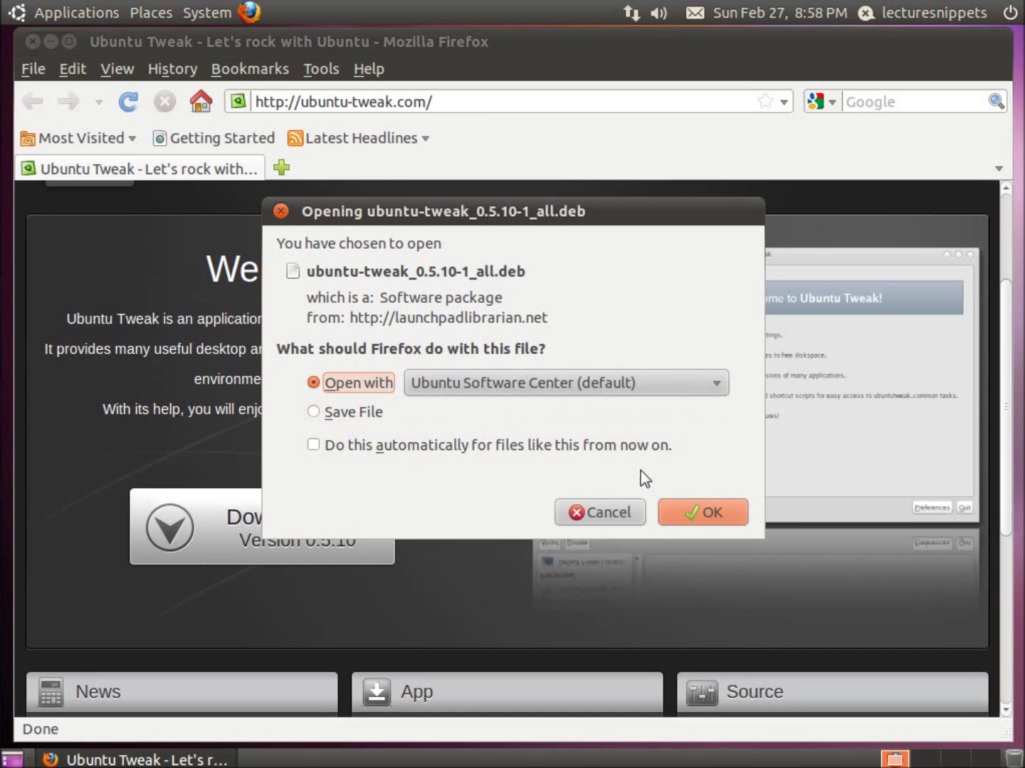
Step: Install Ubuntu Tweak 0.5.10 via Software Center using the account password, then close Software Center
click(695, 516)
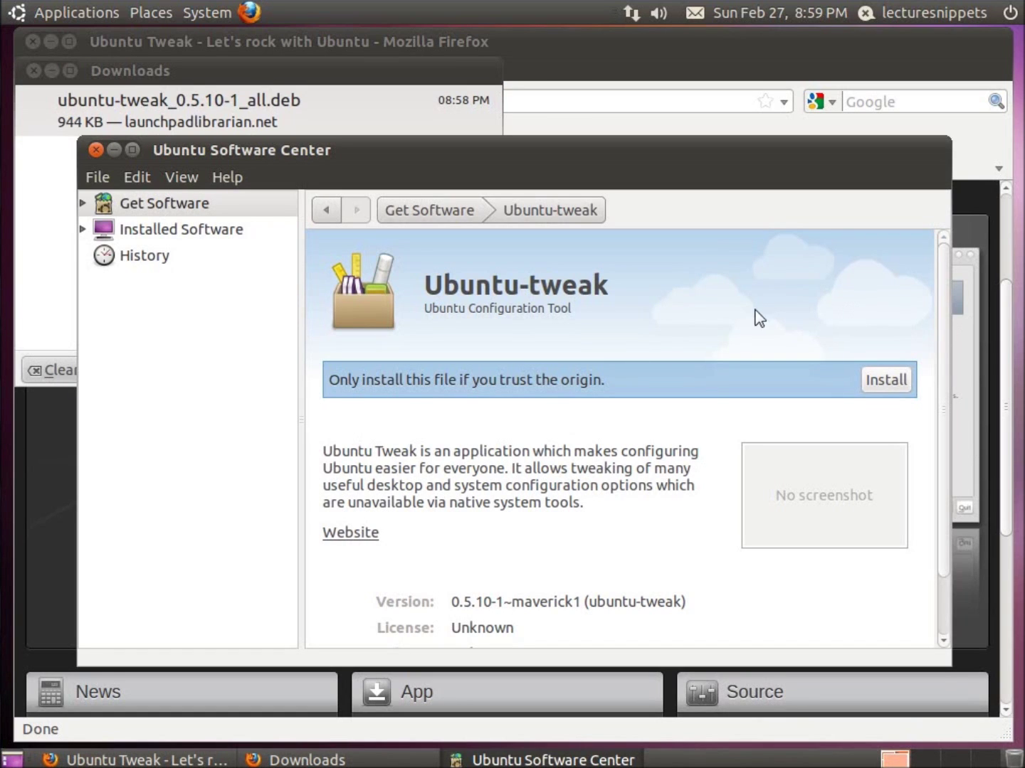
click(887, 394)
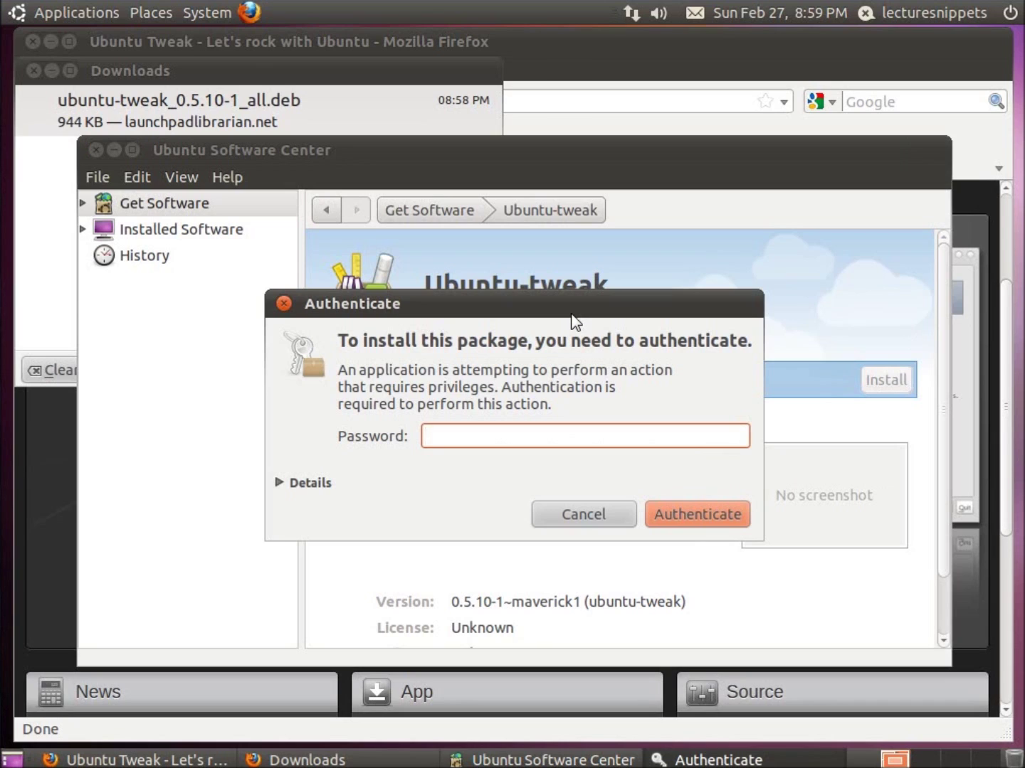
text(••••••)
key(BackSpace)
key(BackSpace)
key(BackSpace)
key(BackSpace)
key(BackSpace)
key(BackSpace)
text(••••••••)
key(Return)
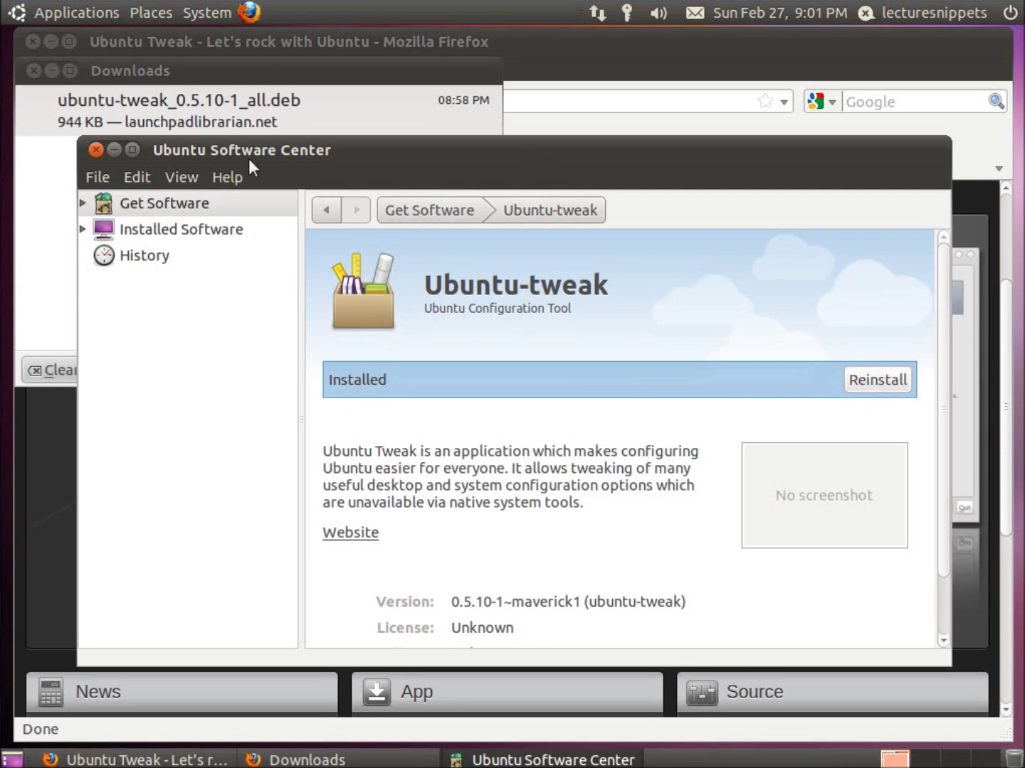
click(96, 150)
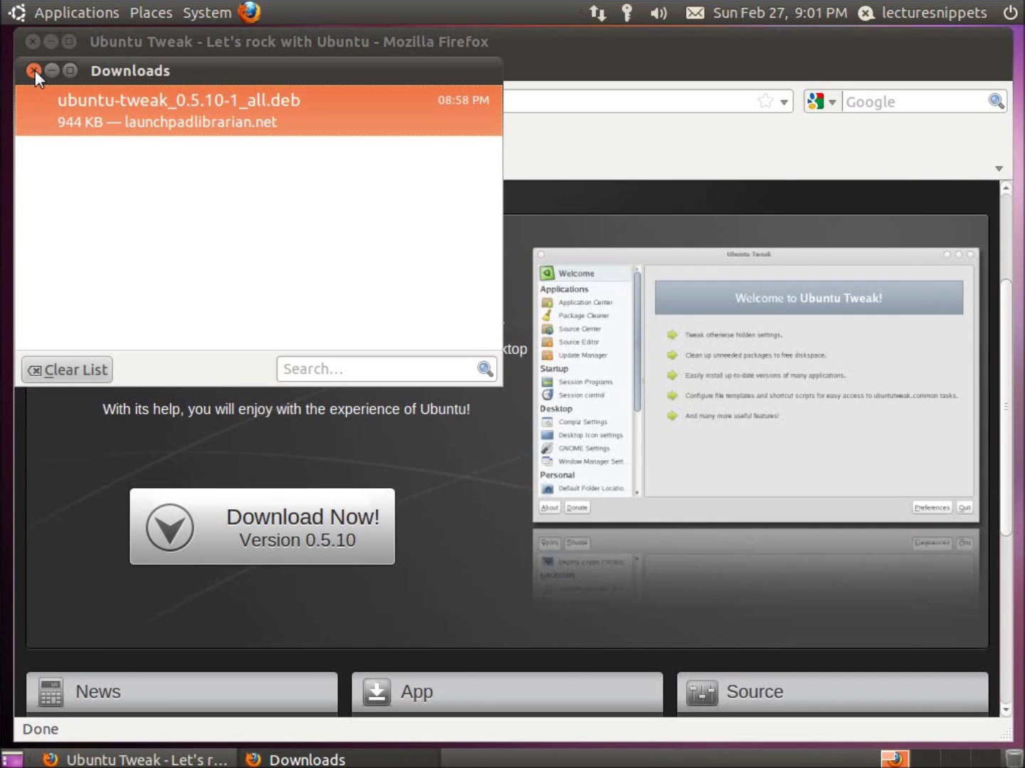
Step: Close the Downloads and Firefox windows, leaving only login-wallpaper.png on the desktop
click(36, 71)
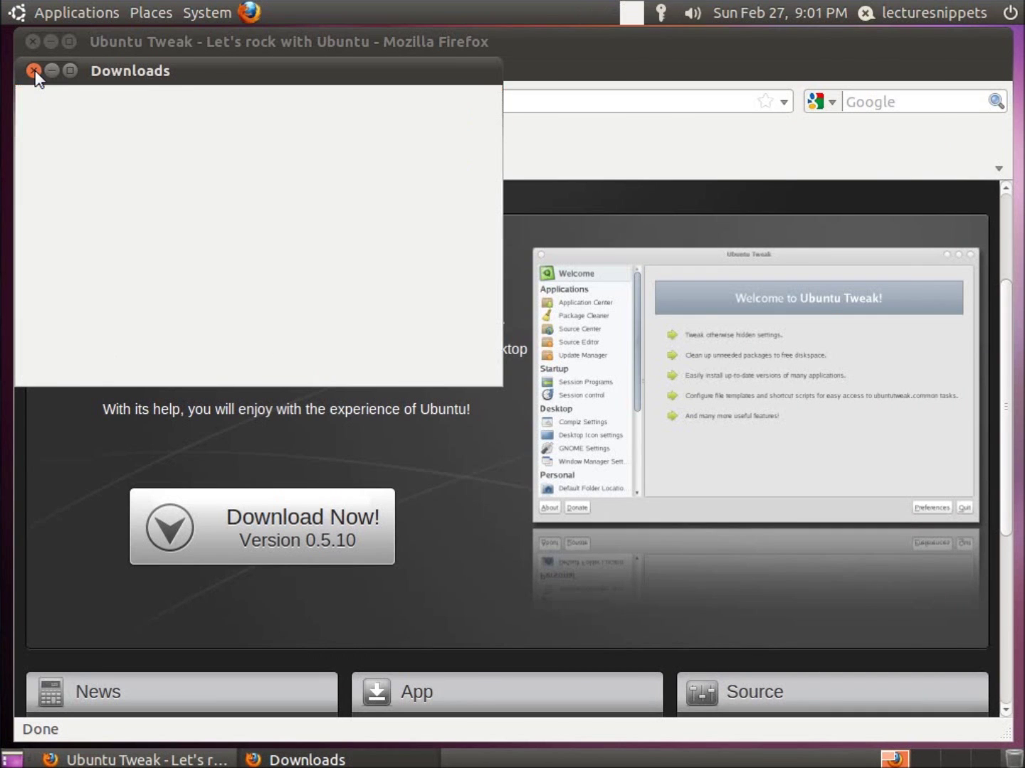
click(33, 42)
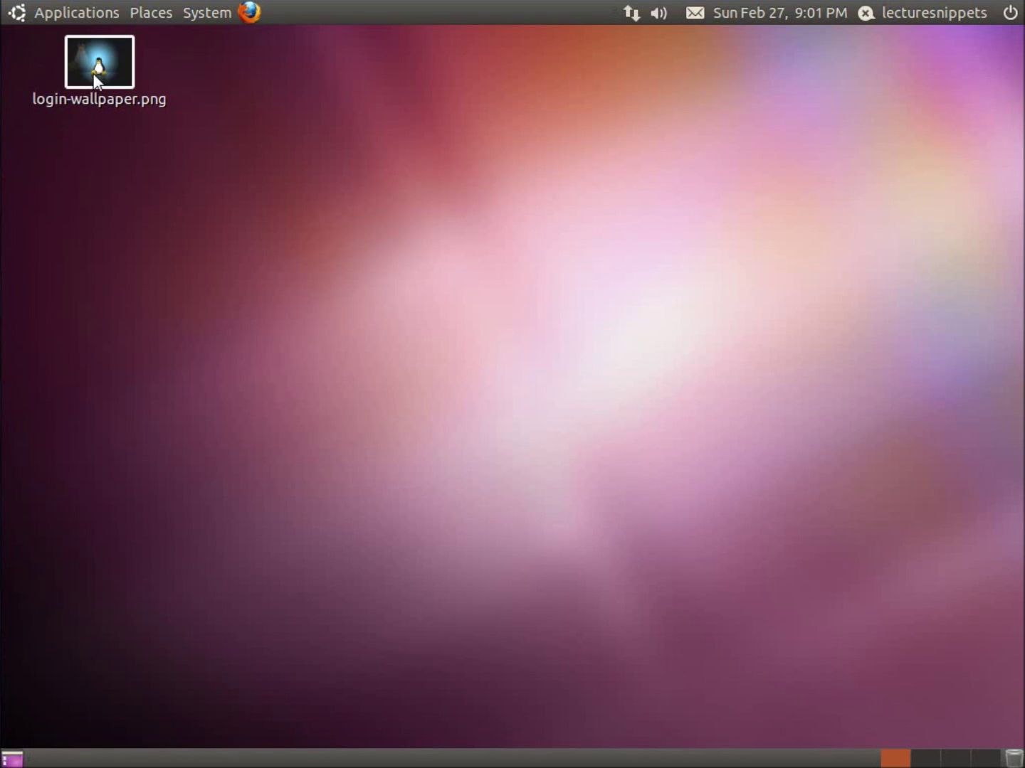
drag(225, 138, 65, 35)
click(138, 160)
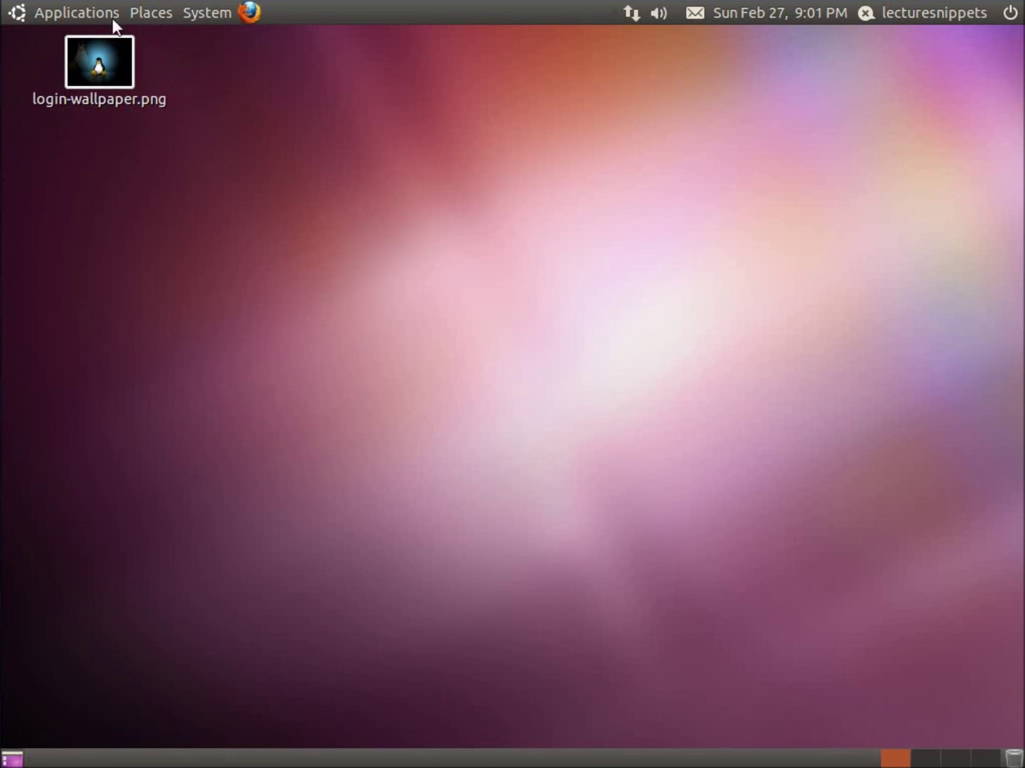
Step: Launch Terminal from Accessories and run sudo nautilus with the password to get a root file manager
click(89, 16)
mouse_move(82, 35)
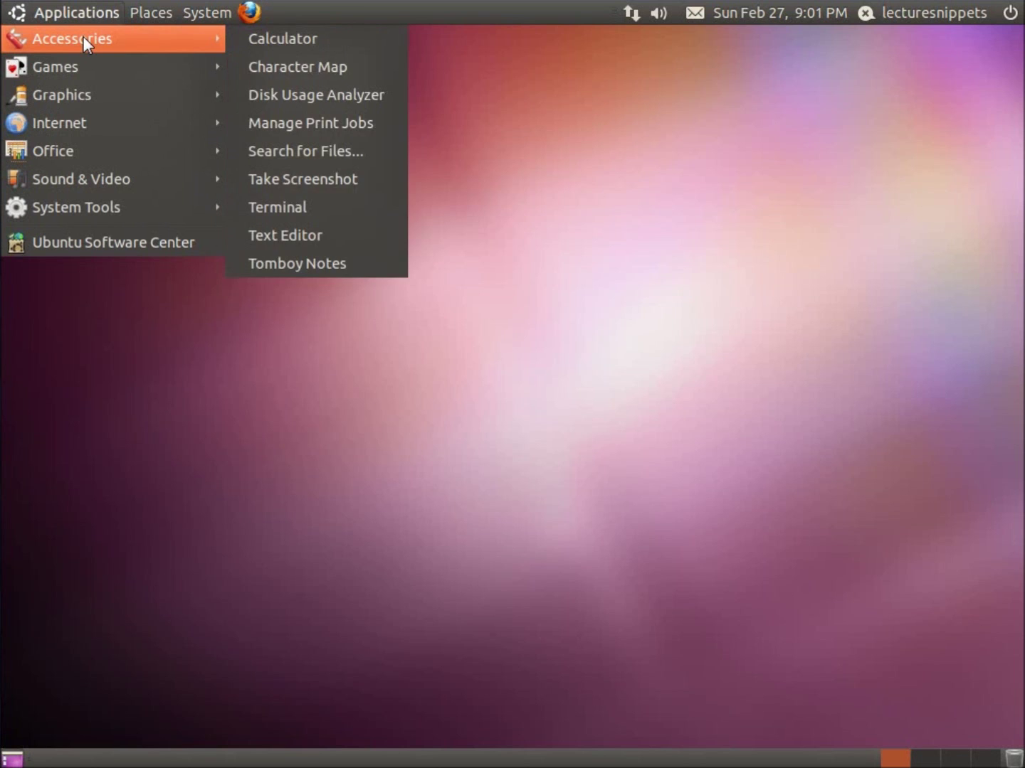
click(273, 209)
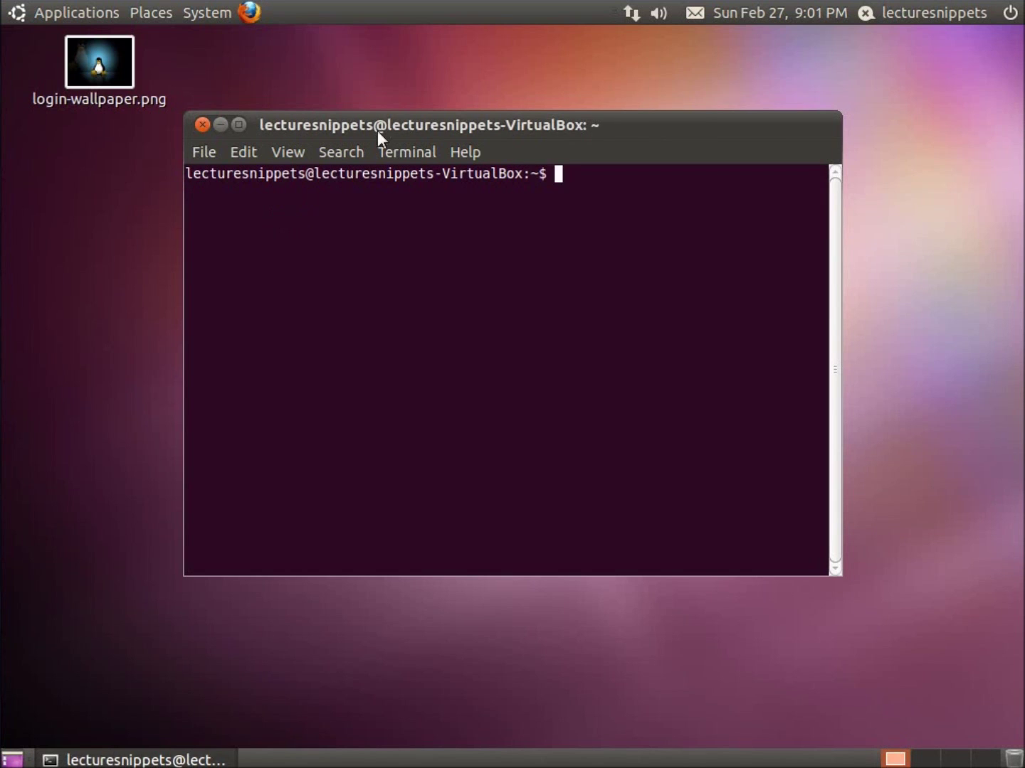
drag(410, 130, 478, 113)
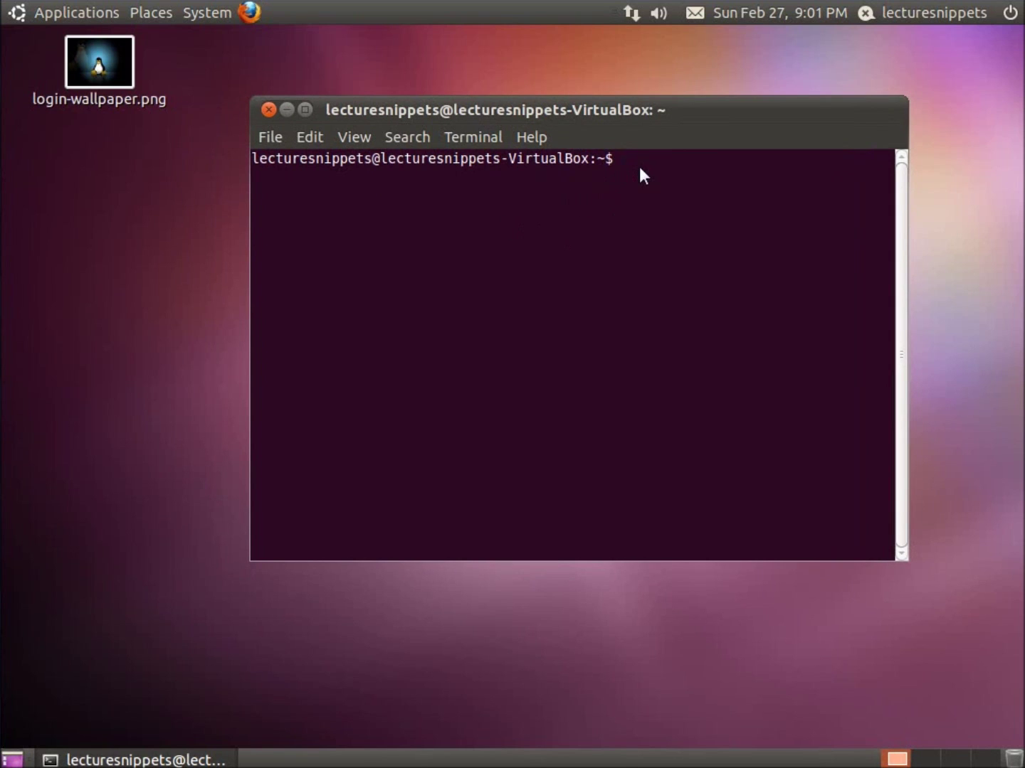
text(sudo nautilus)
key(Return)
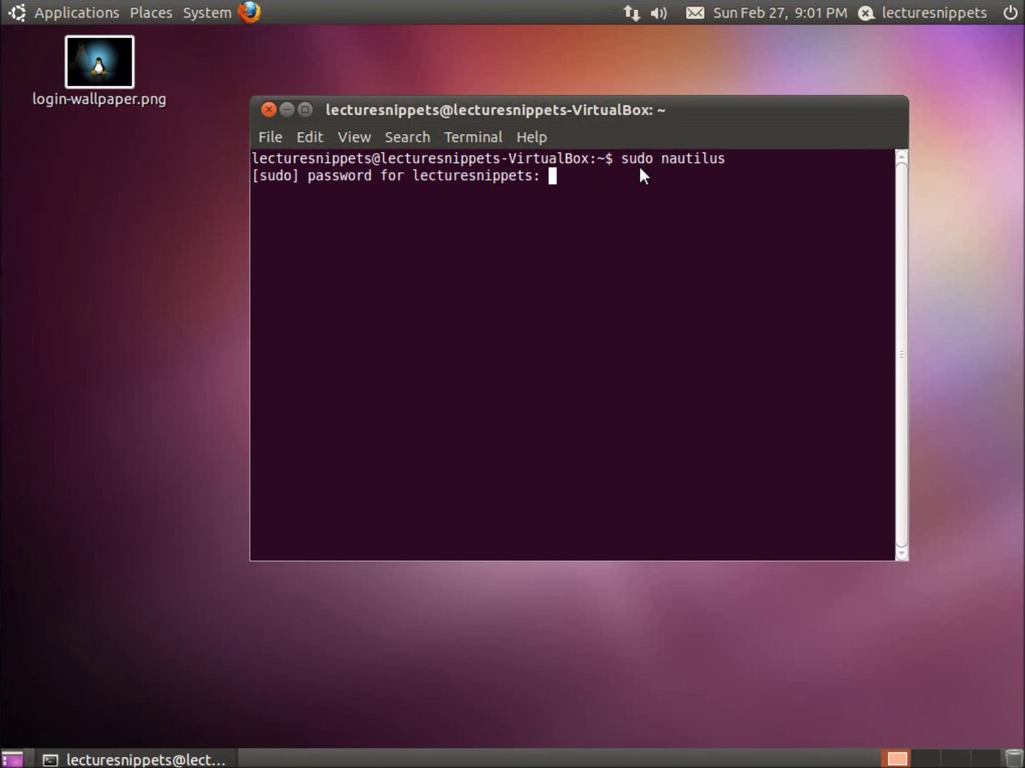
key(Return)
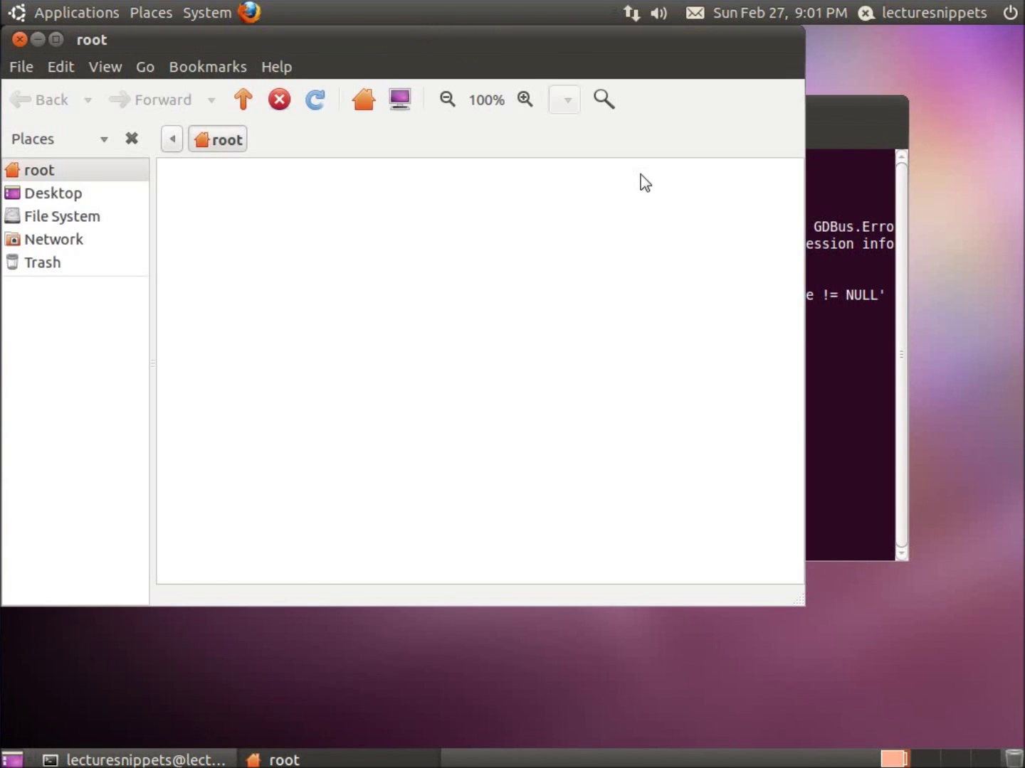
Step: Navigate the root file manager to /usr/share/backgrounds
drag(403, 54, 681, 66)
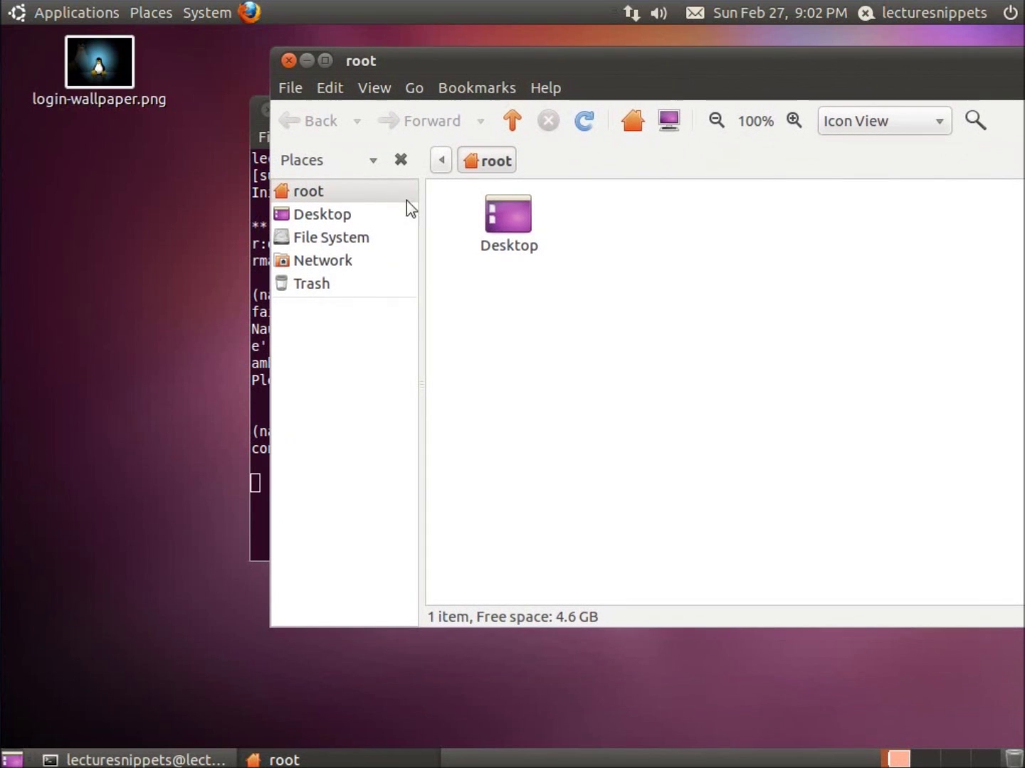
click(343, 246)
scroll(720, 384, down, 2)
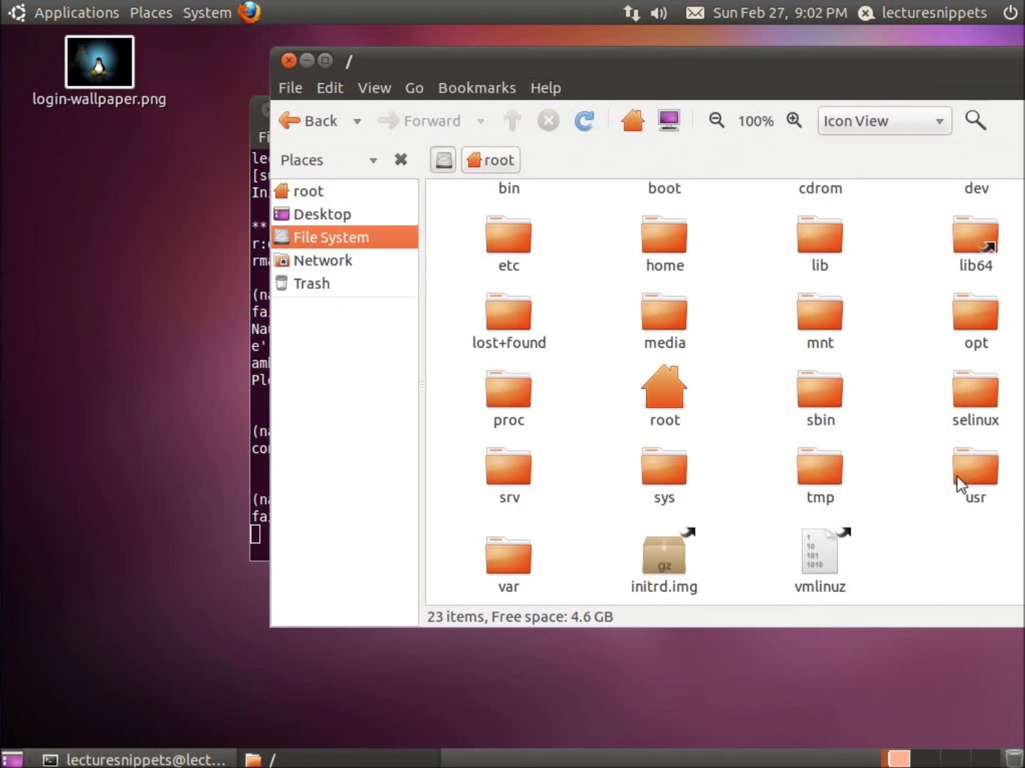
click(978, 476)
double_click(978, 478)
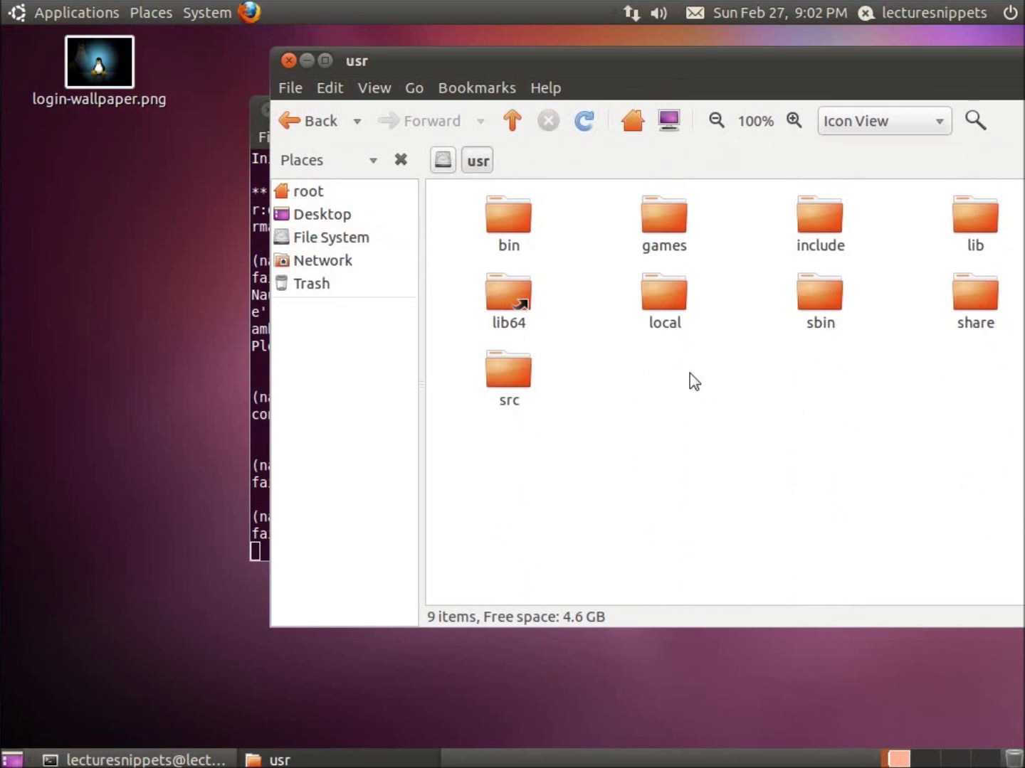
double_click(973, 311)
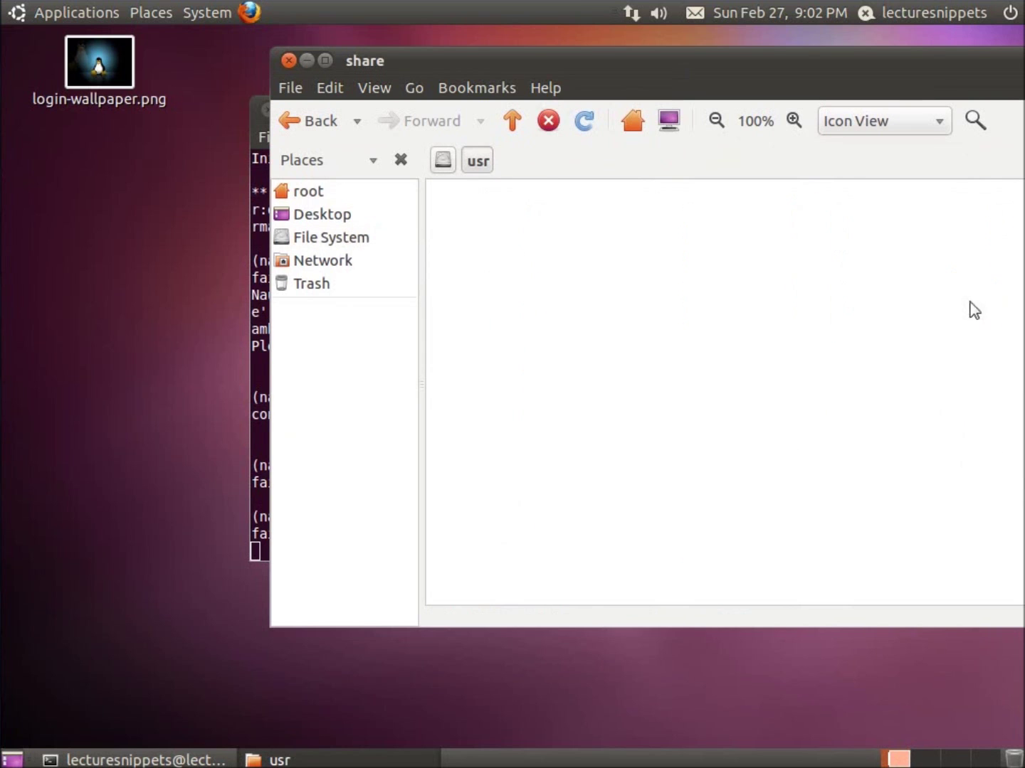
scroll(806, 339, down, 6)
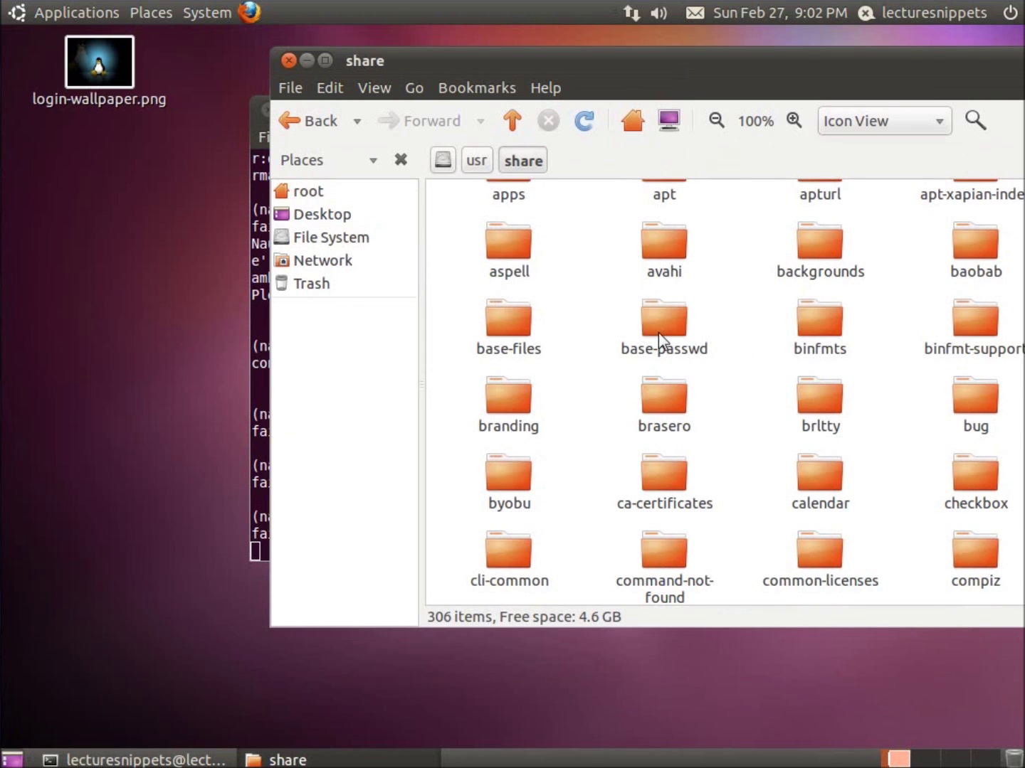
click(819, 245)
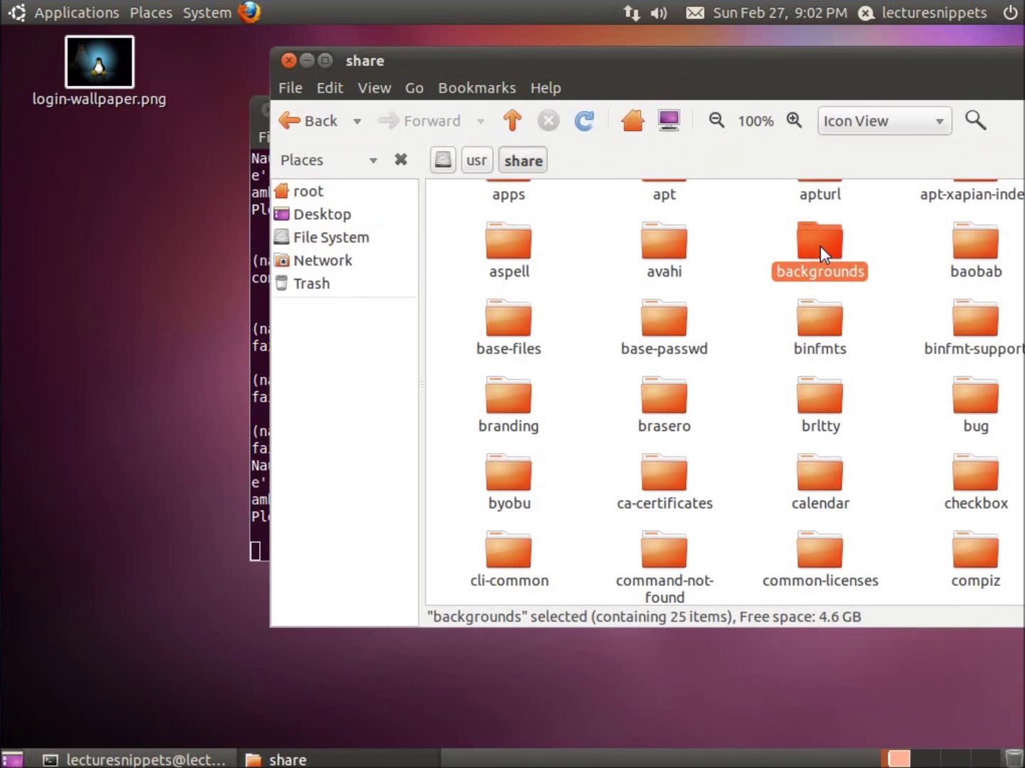
double_click(820, 245)
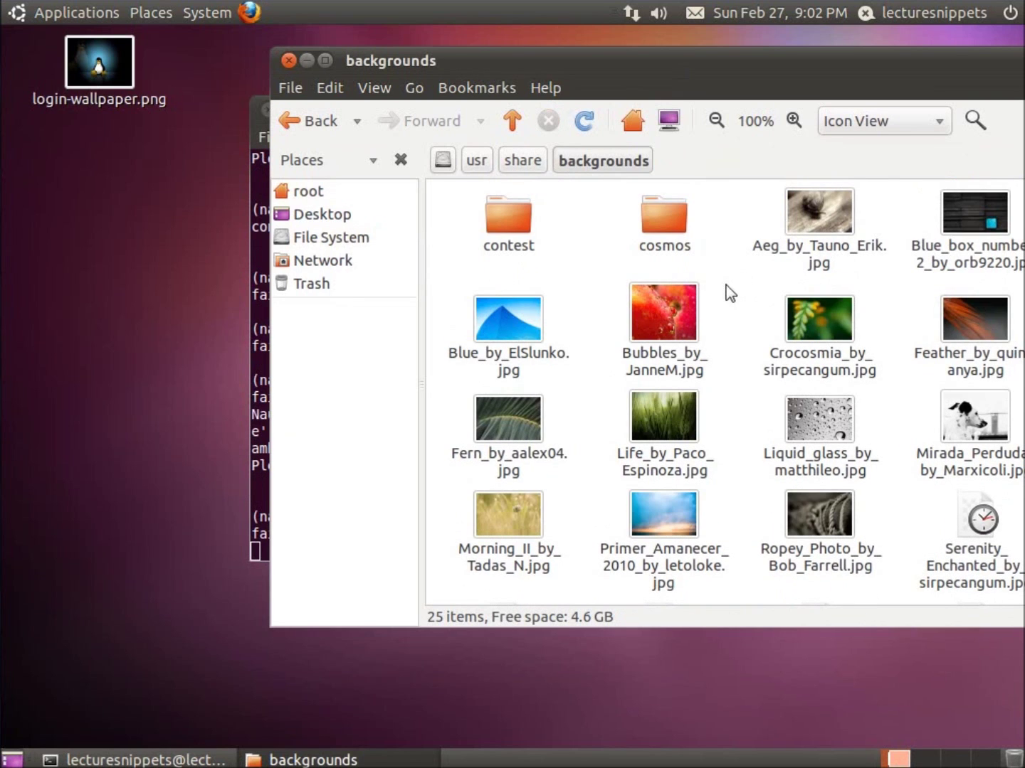
scroll(738, 413, down, 3)
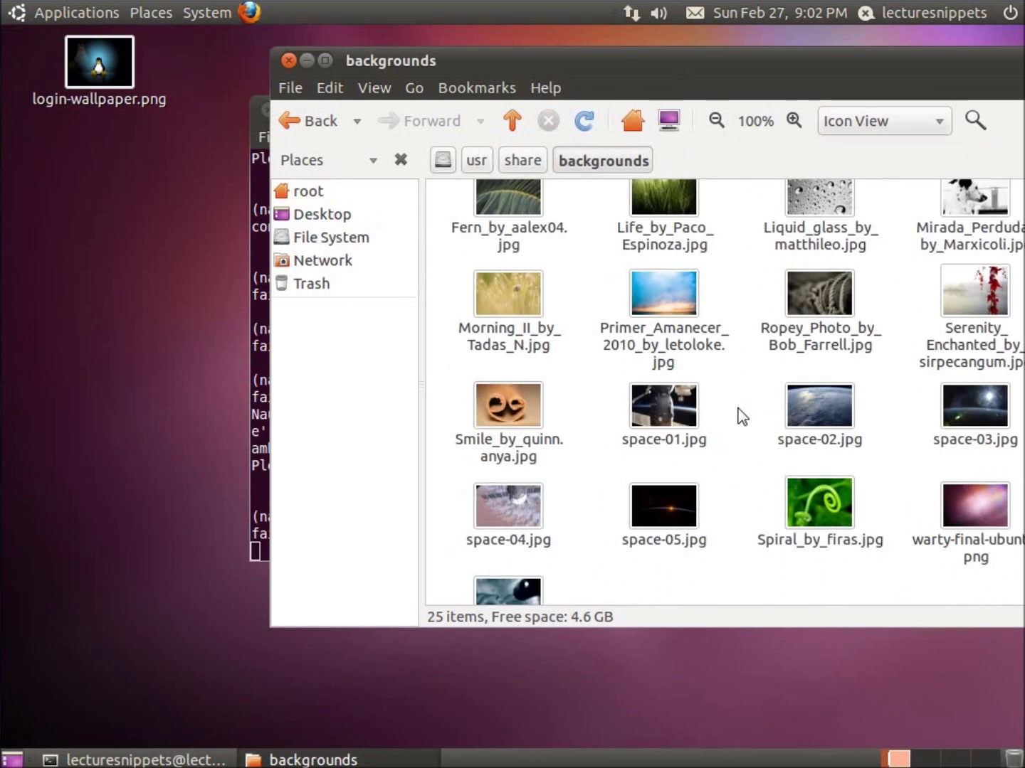
scroll(731, 402, down, 1)
scroll(732, 402, up, 5)
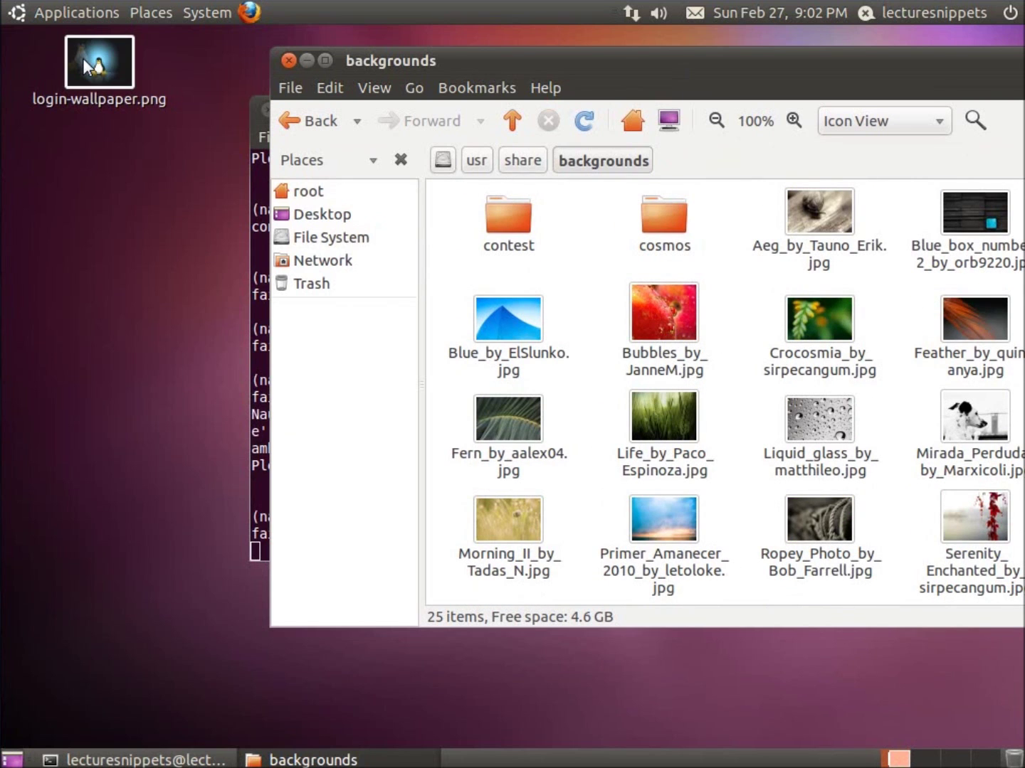
Step: Move login-wallpaper.png into the backgrounds folder, then close the file manager and terminal
drag(86, 67, 568, 257)
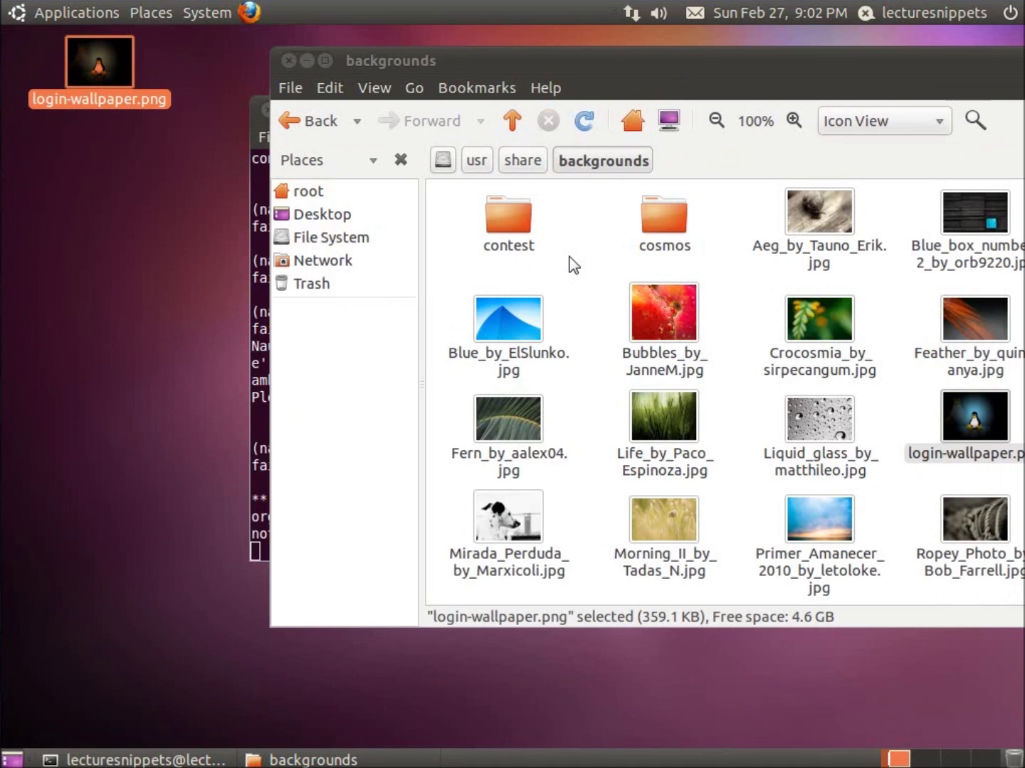
drag(640, 69, 576, 76)
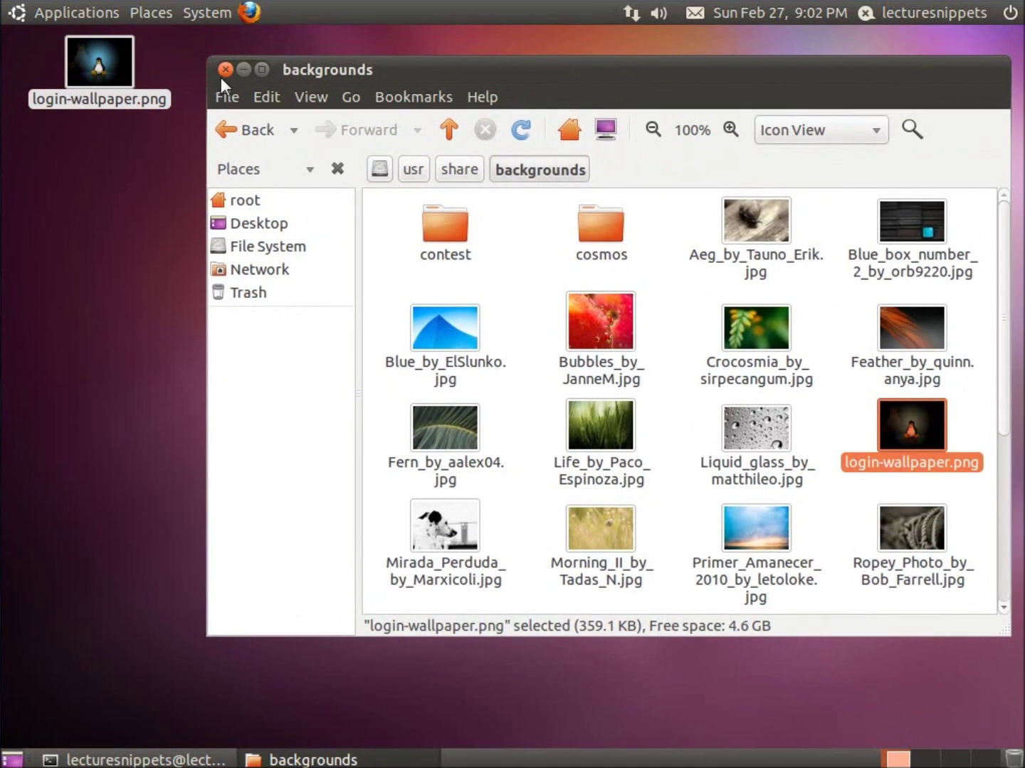
click(222, 73)
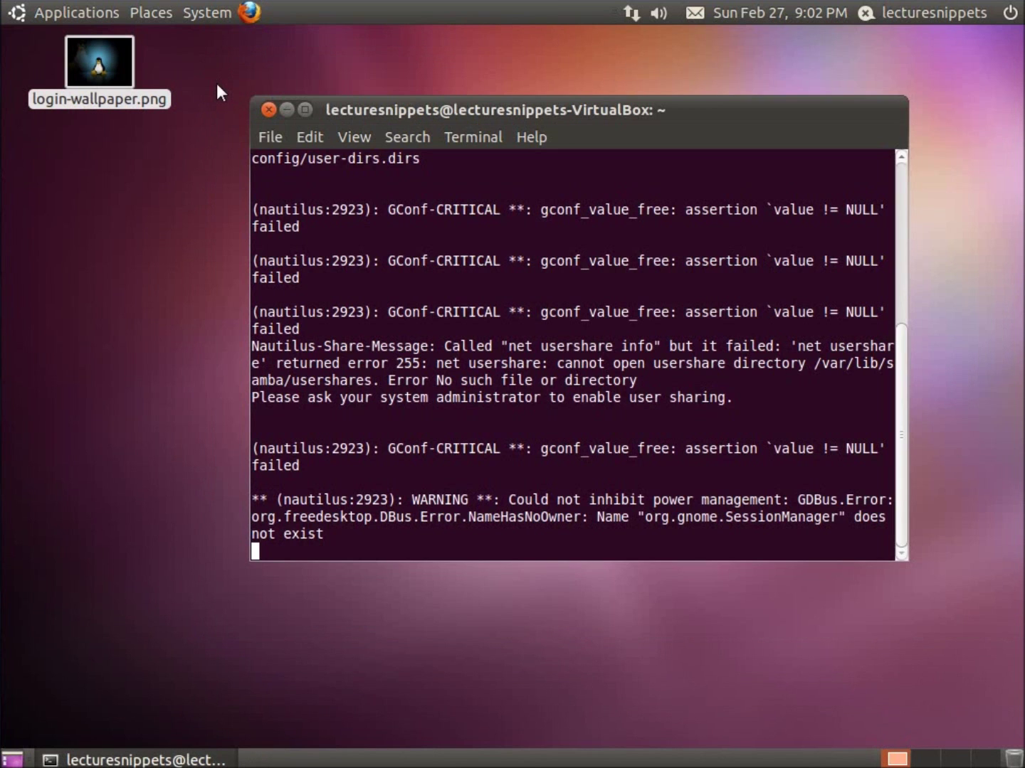
click(269, 111)
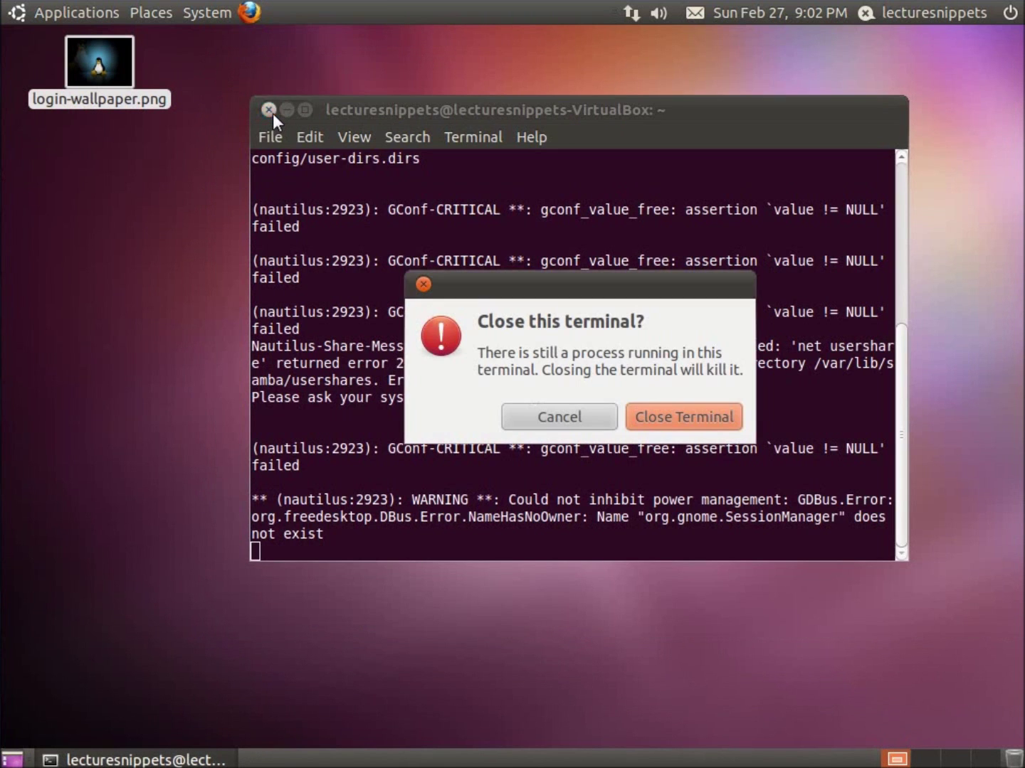
click(648, 415)
click(291, 185)
click(101, 64)
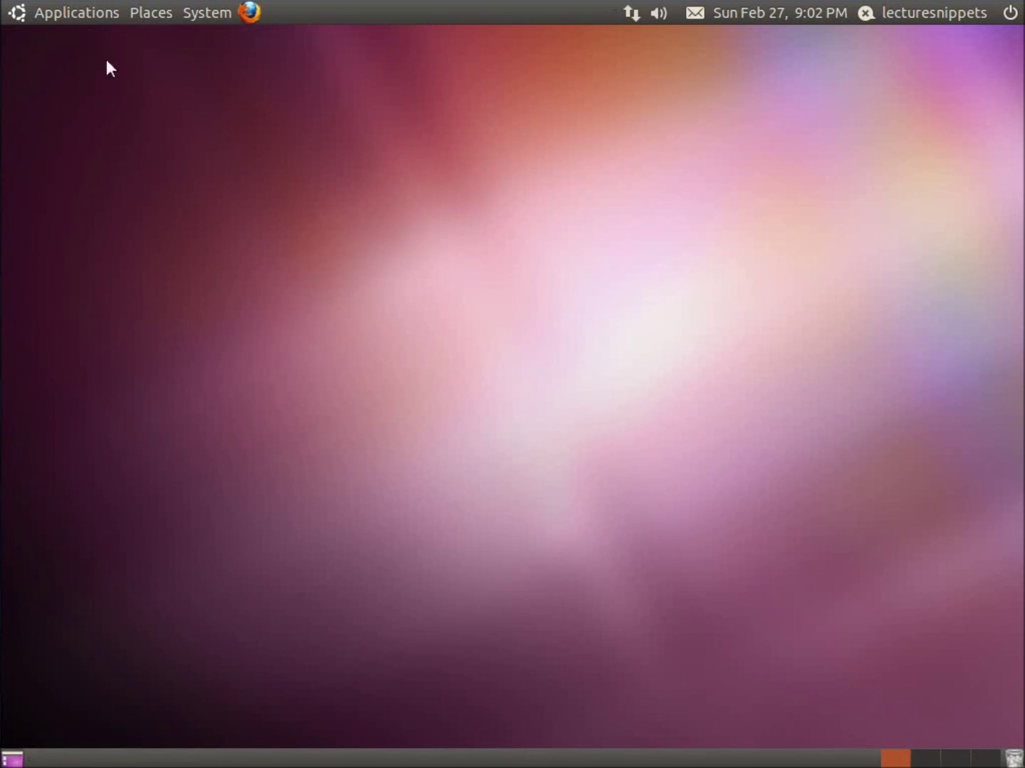
Step: Launch Ubuntu Tweak from System Tools and accept enabling its stable repository
click(54, 16)
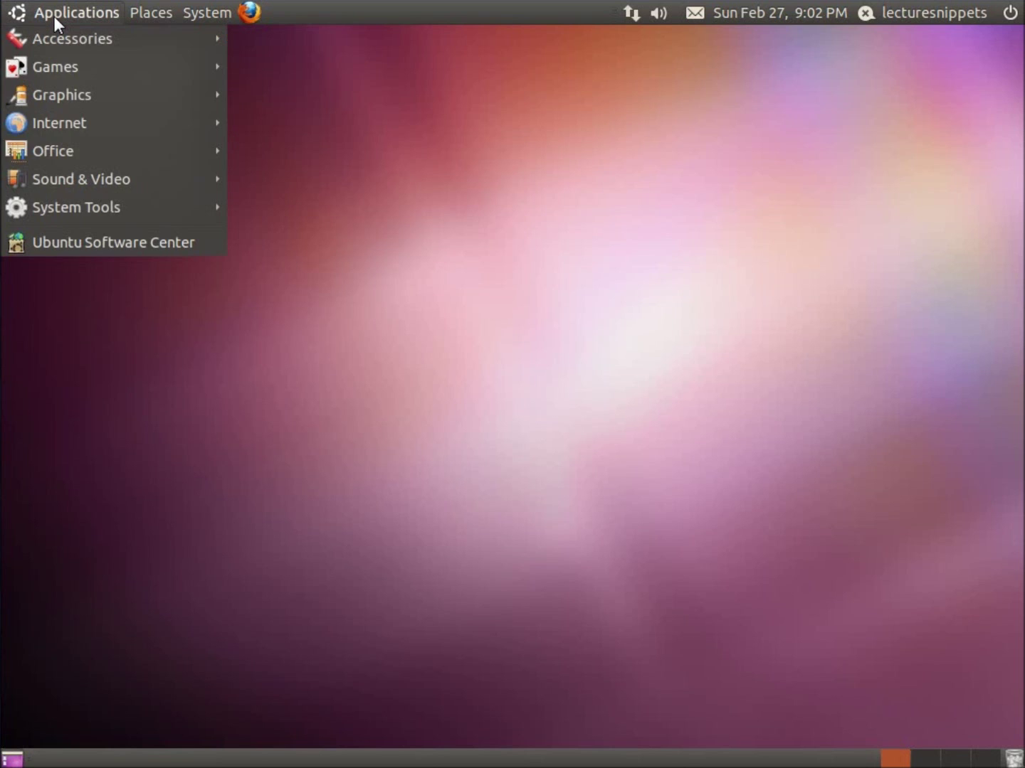
mouse_move(67, 218)
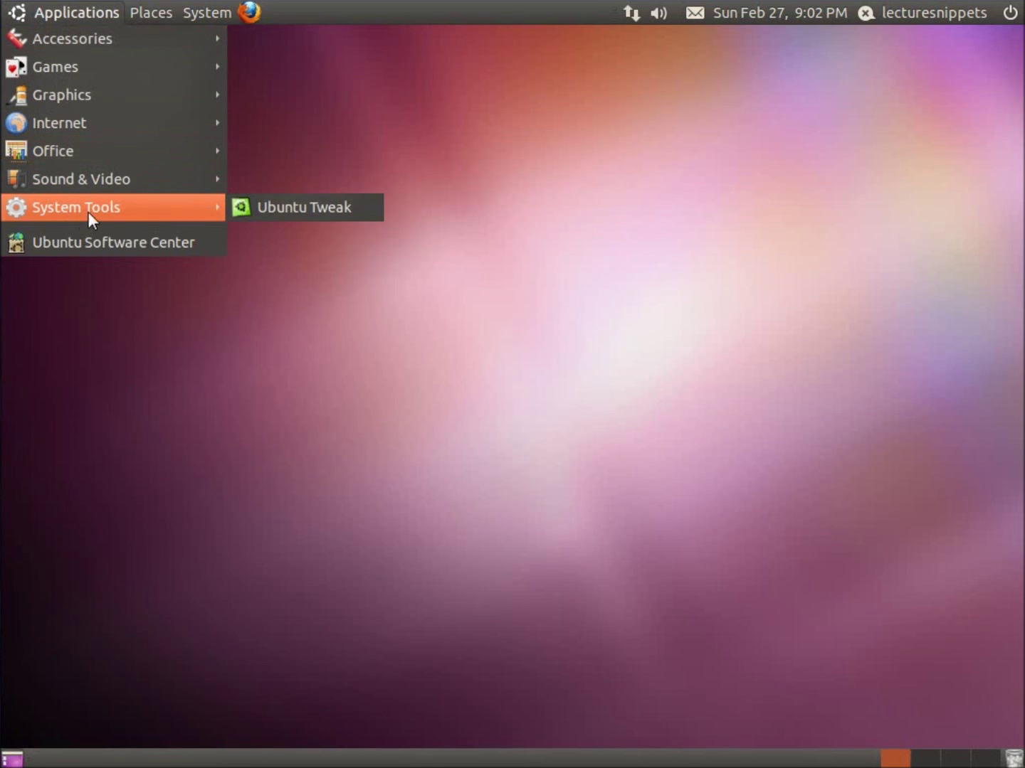
click(266, 209)
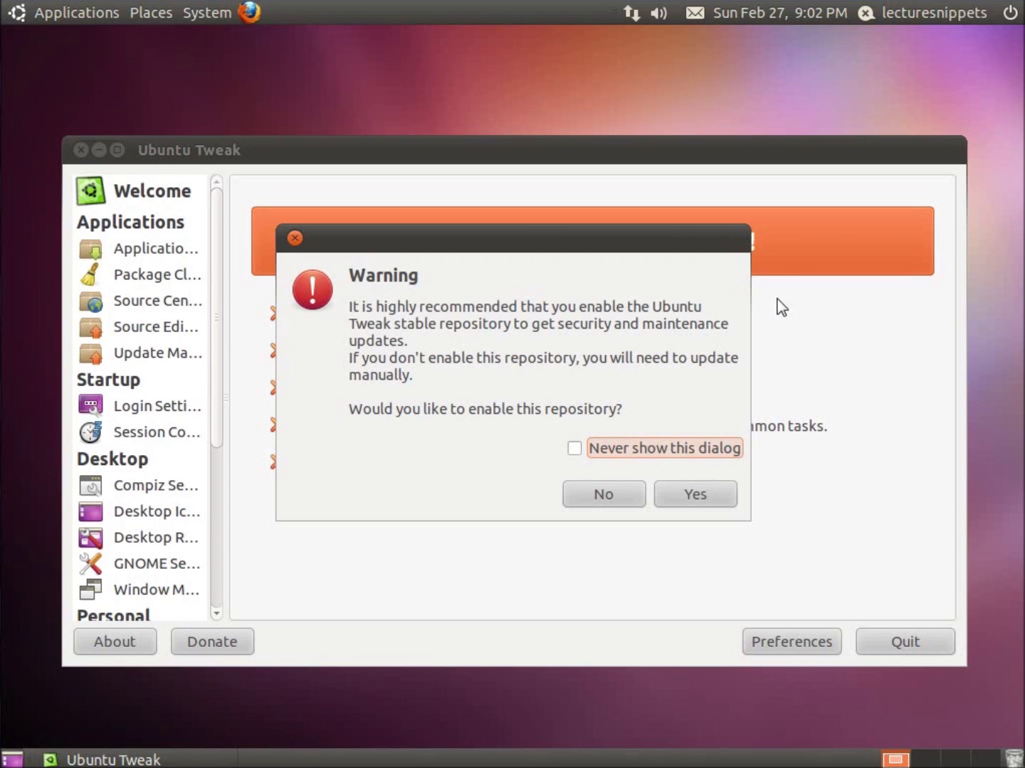
drag(525, 245, 561, 227)
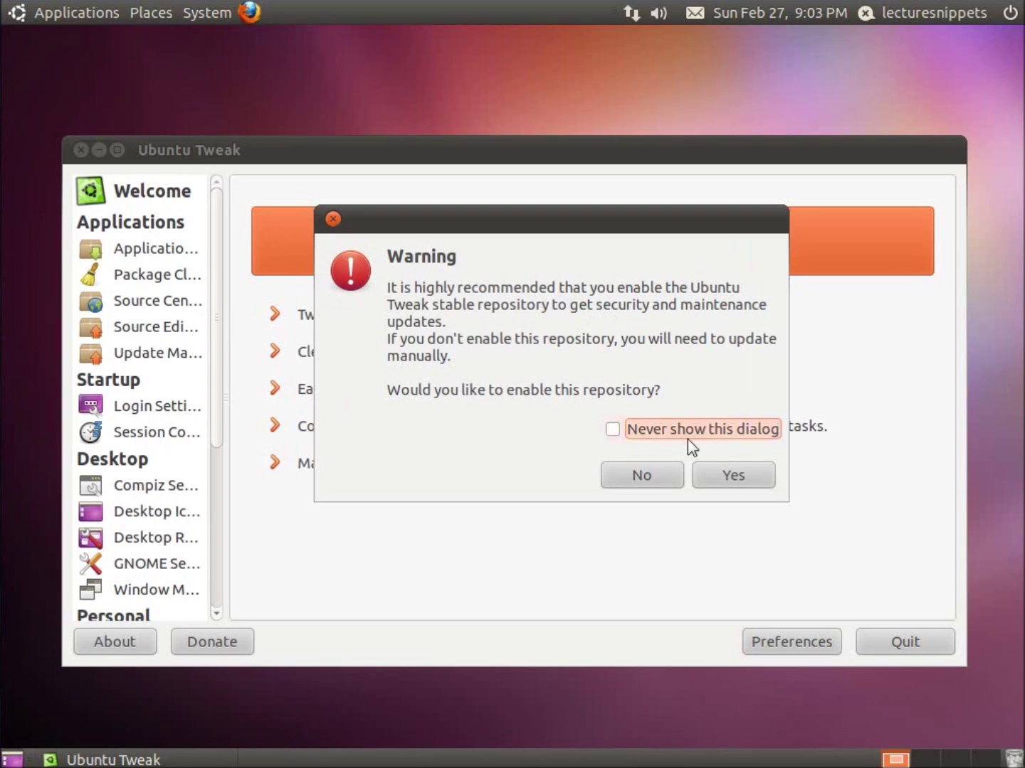
click(721, 476)
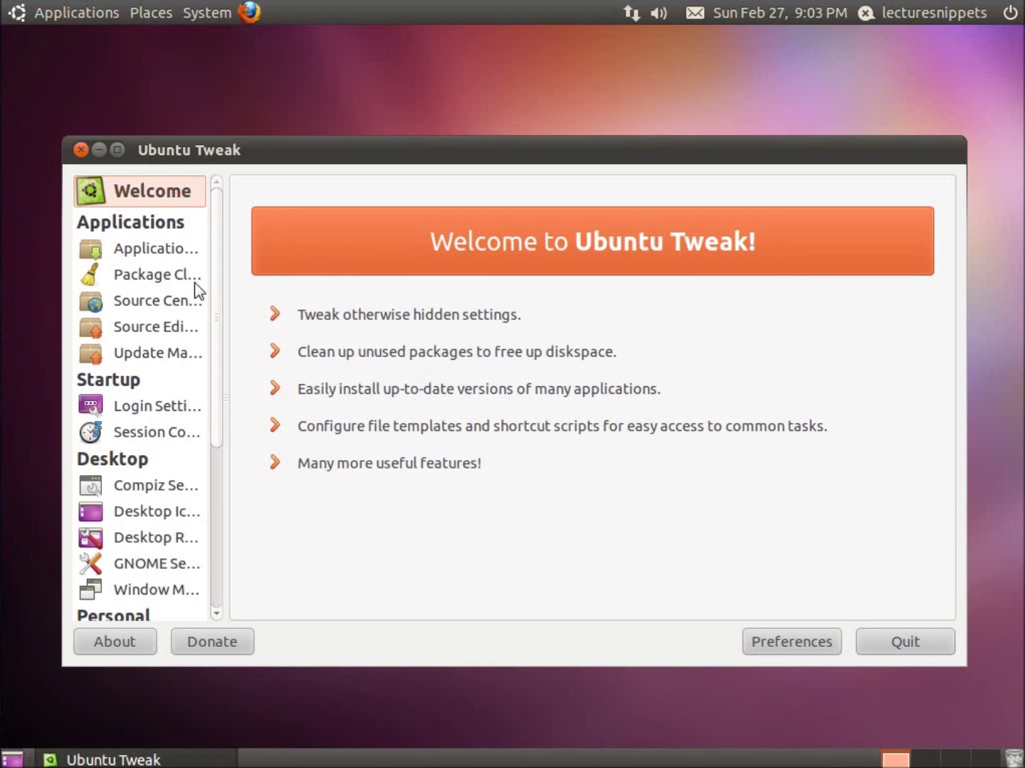
click(157, 407)
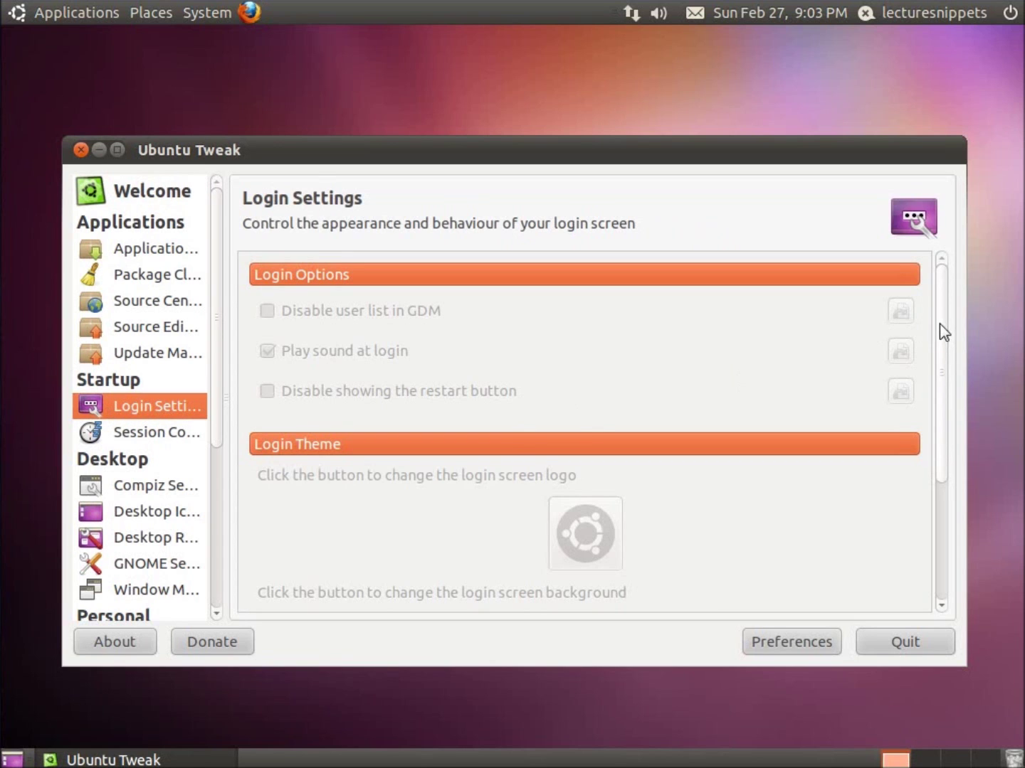
Step: Scroll to Login Theme and unlock the login settings with the administrator password
scroll(945, 375, down, 1)
drag(945, 375, 955, 505)
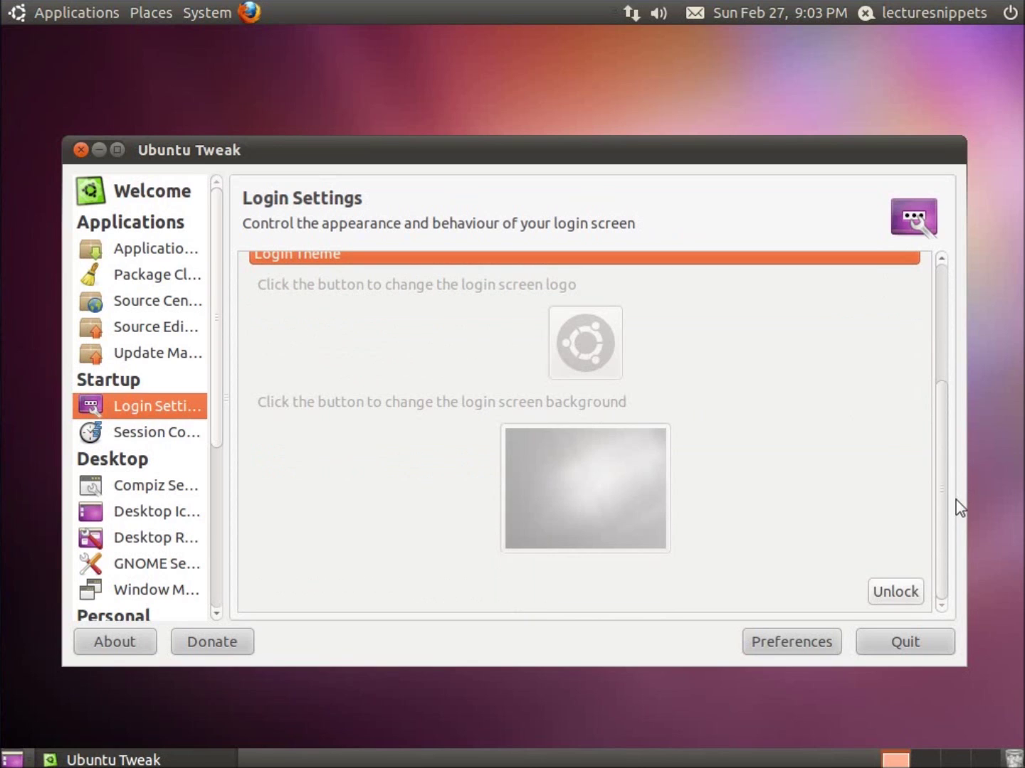
click(899, 598)
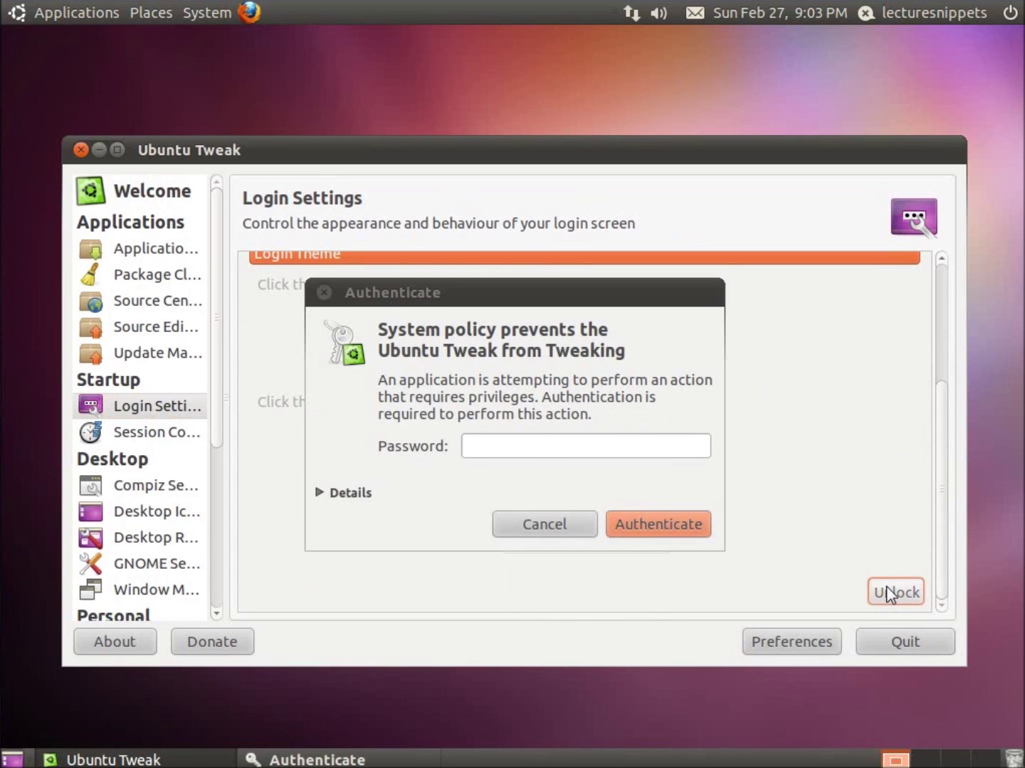
click(526, 447)
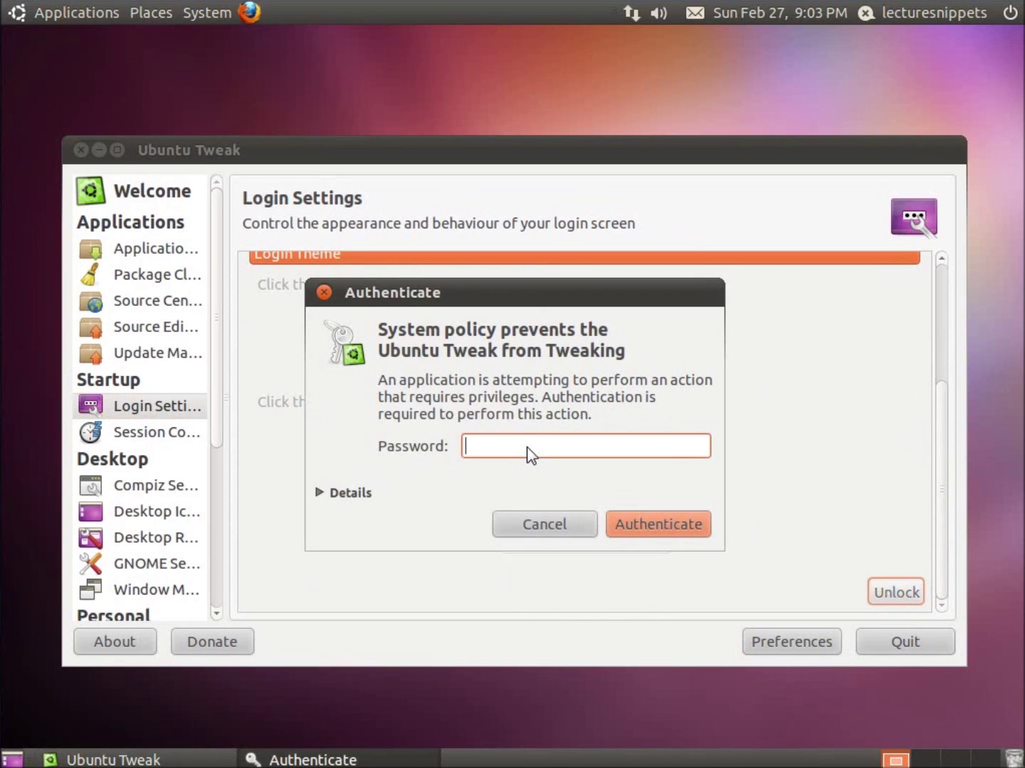
text(********)
key(Return)
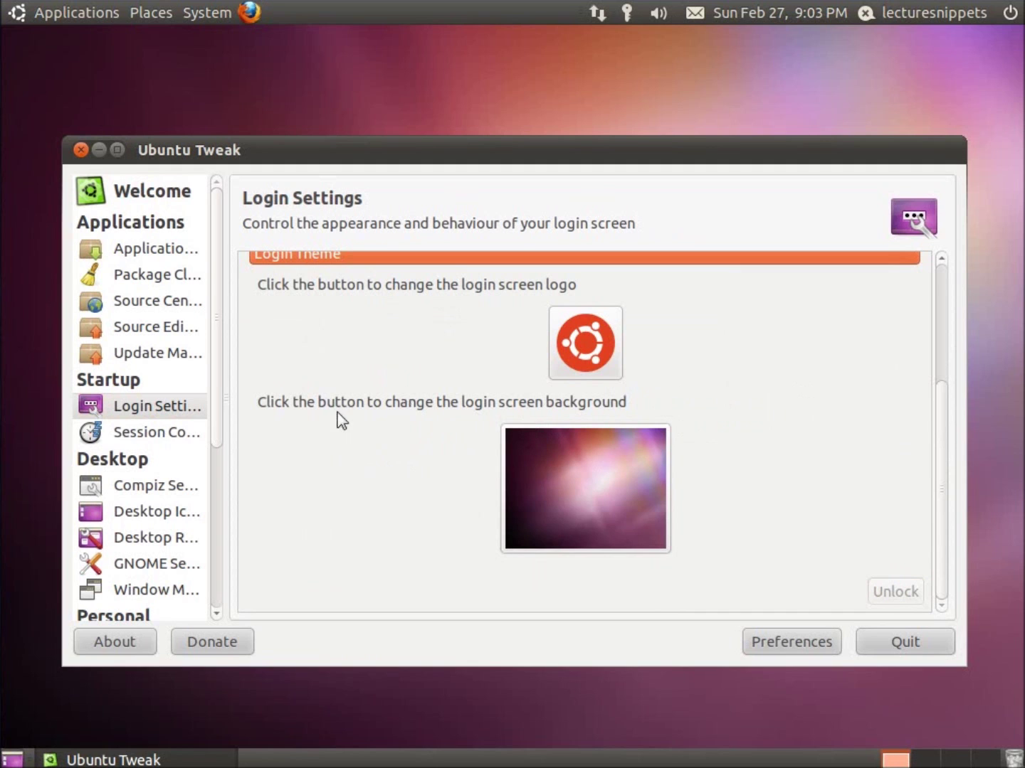
click(601, 486)
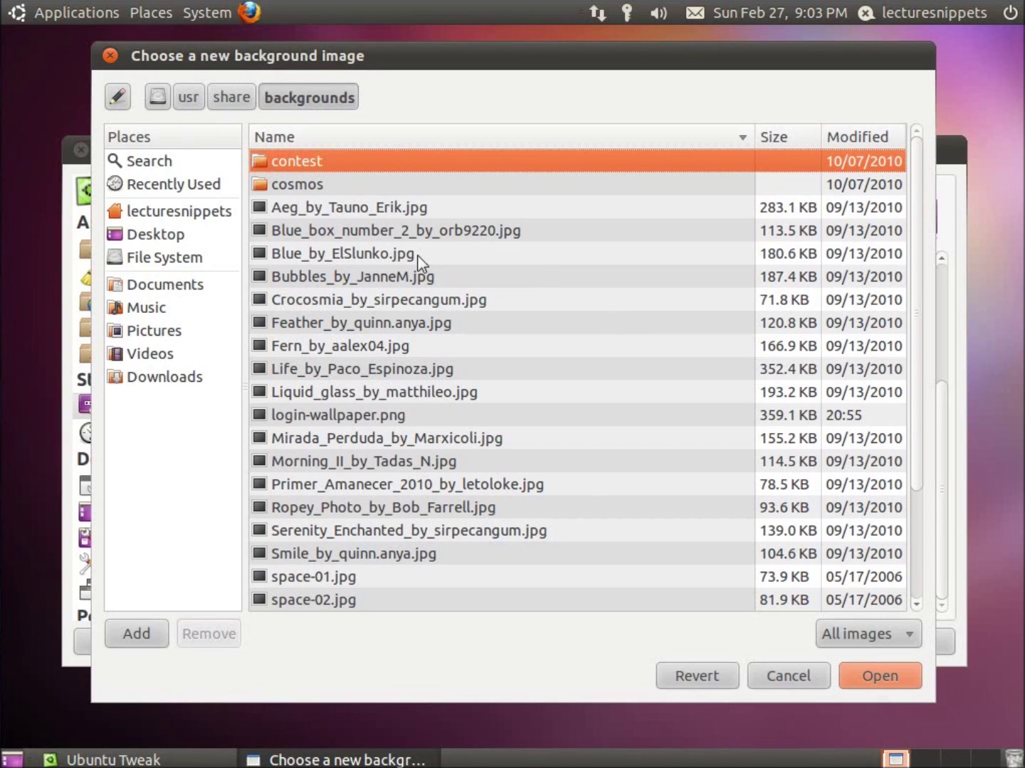
Step: Set login-wallpaper.png from /usr/share/backgrounds as the login background, then quit Ubuntu Tweak
click(345, 418)
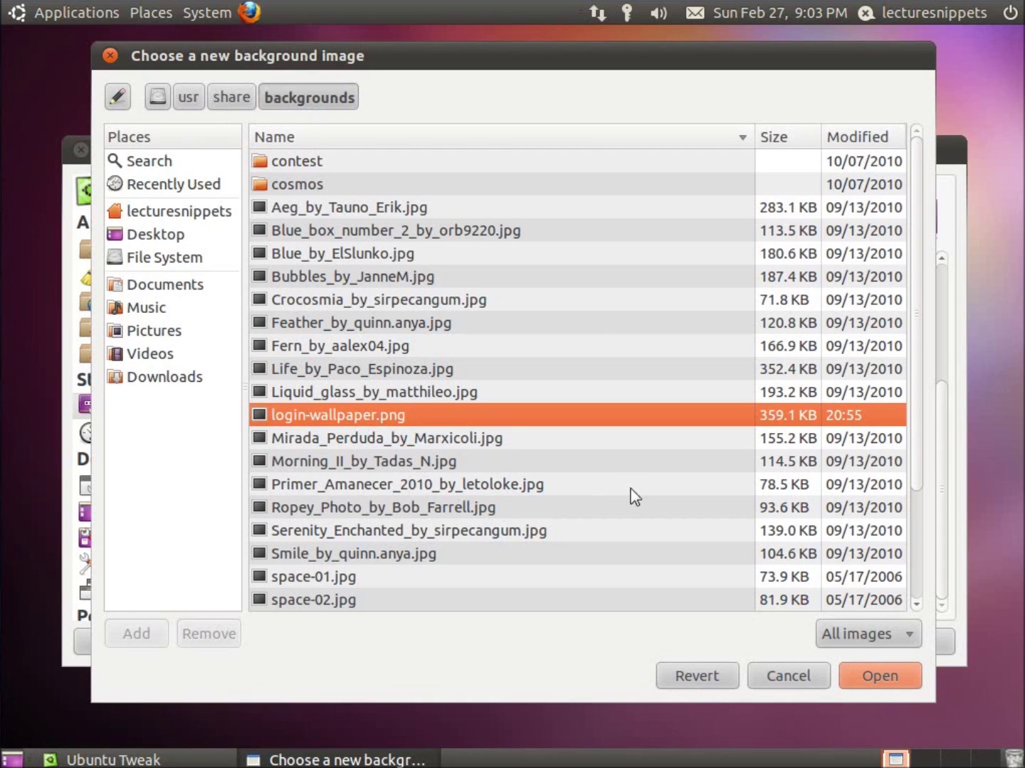
click(886, 669)
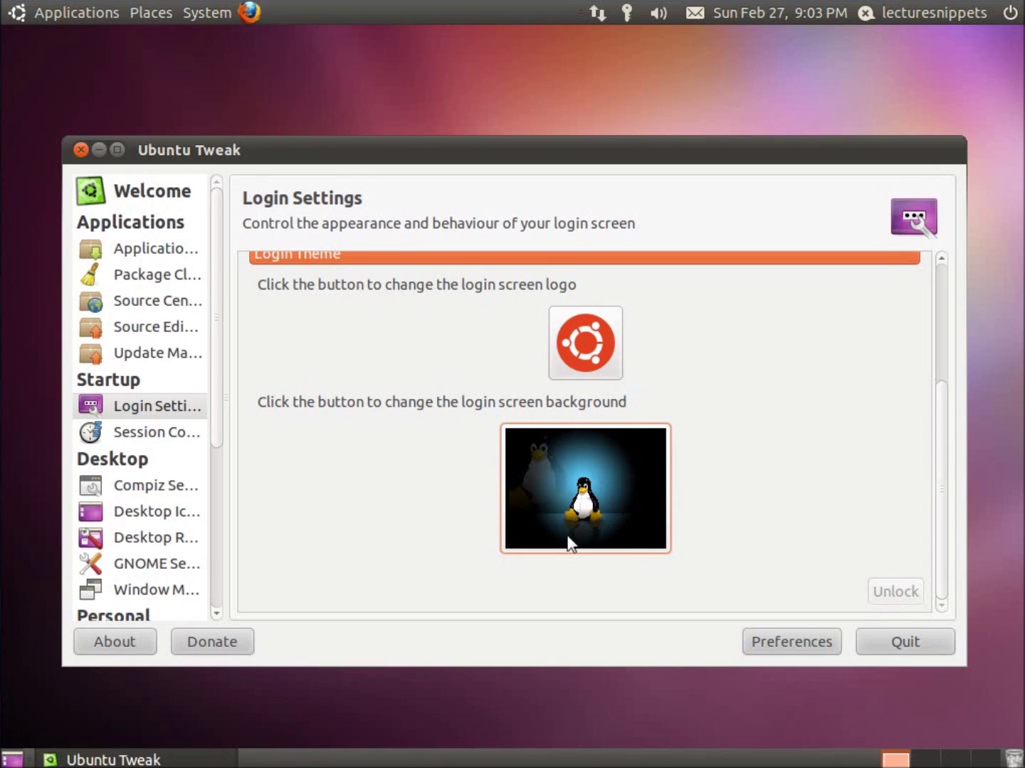
click(890, 643)
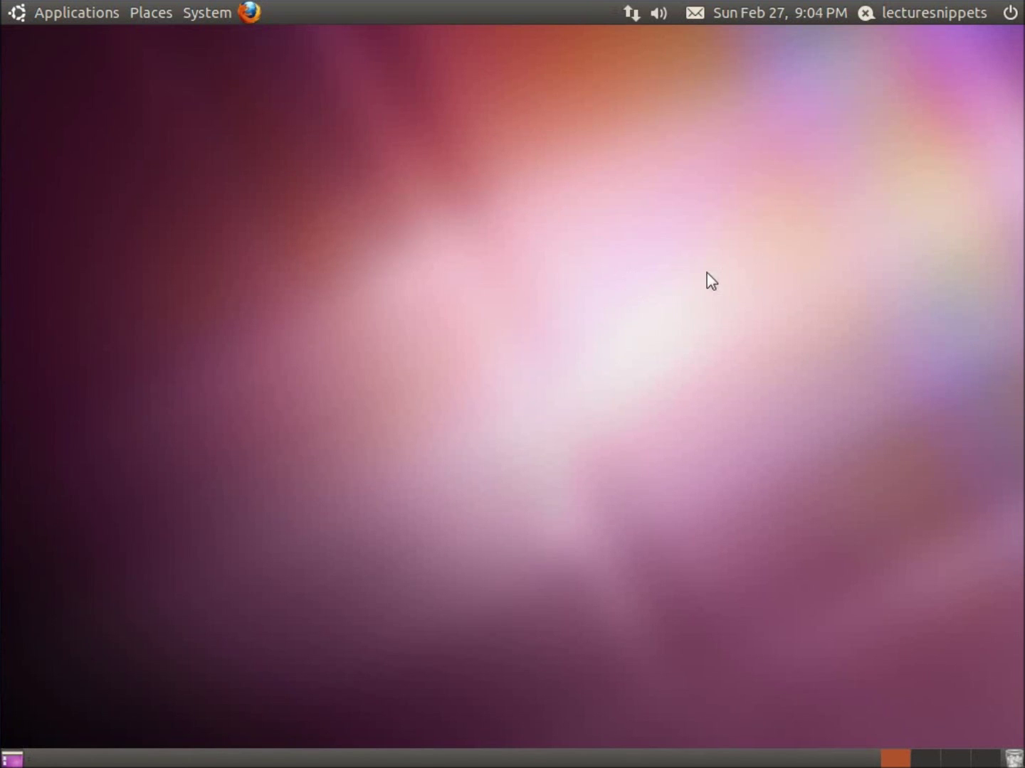
Step: Choose Log Out… from the top-right power menu
click(1009, 13)
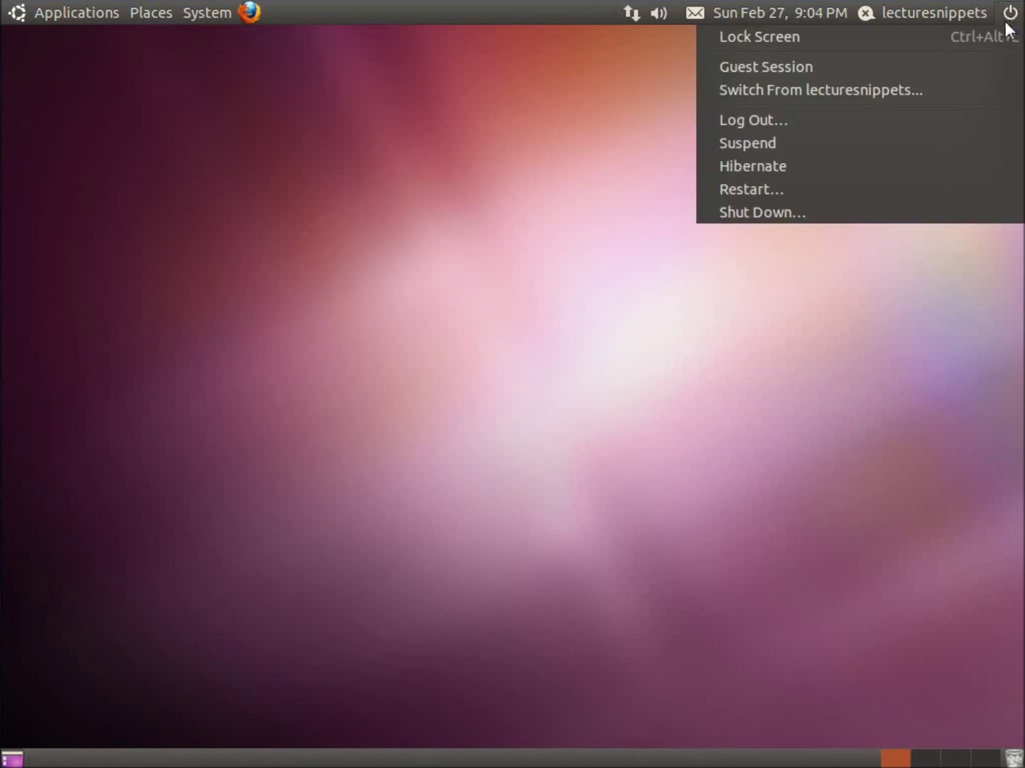
click(871, 121)
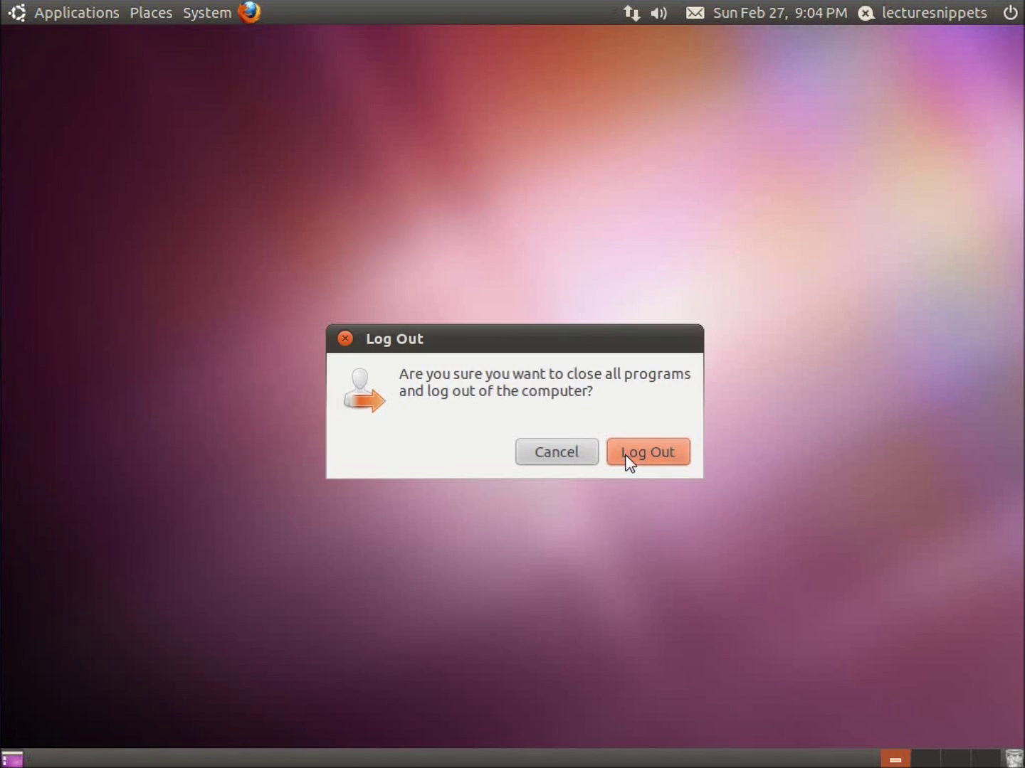